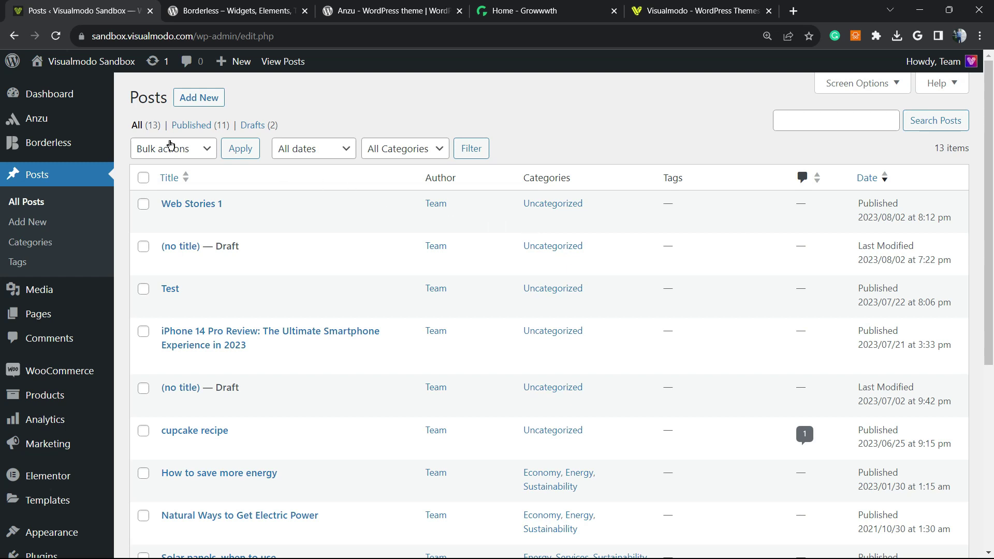
# Look over the dashboard and All Posts list, then go to Plugins > Add New.
pyautogui.click(46, 94)
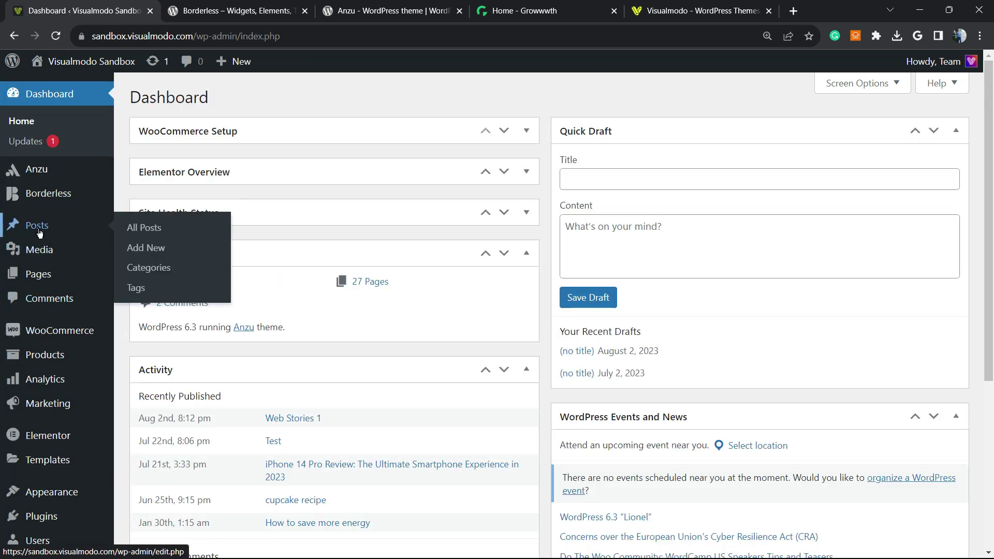
pyautogui.click(44, 231)
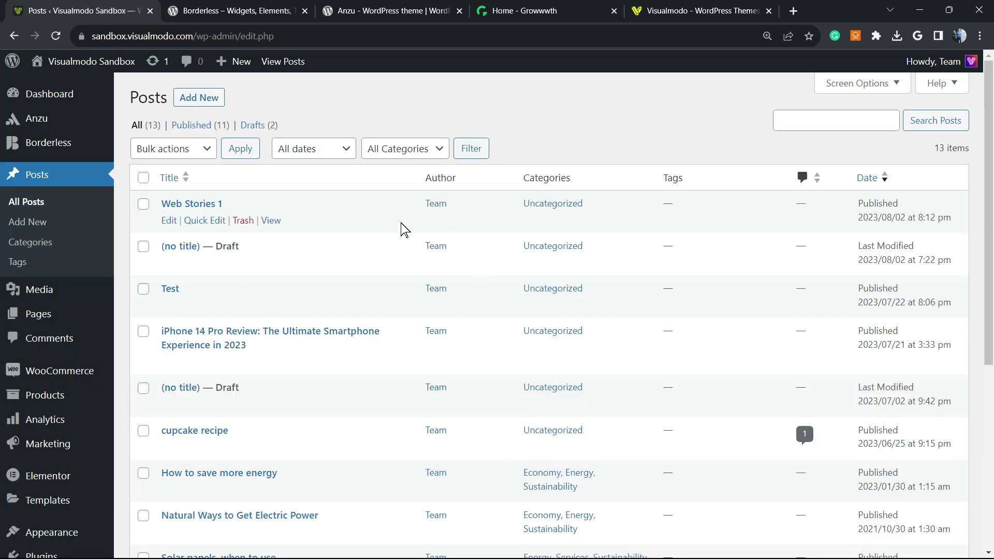
pyautogui.scroll(-6, 402, 228)
pyautogui.scroll(8, 524, 274)
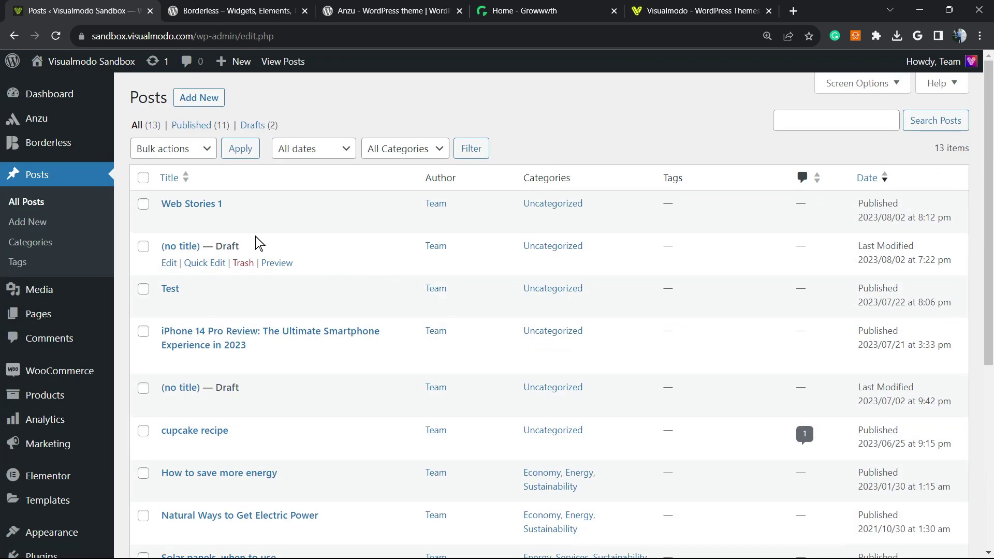
pyautogui.scroll(-6, 44, 268)
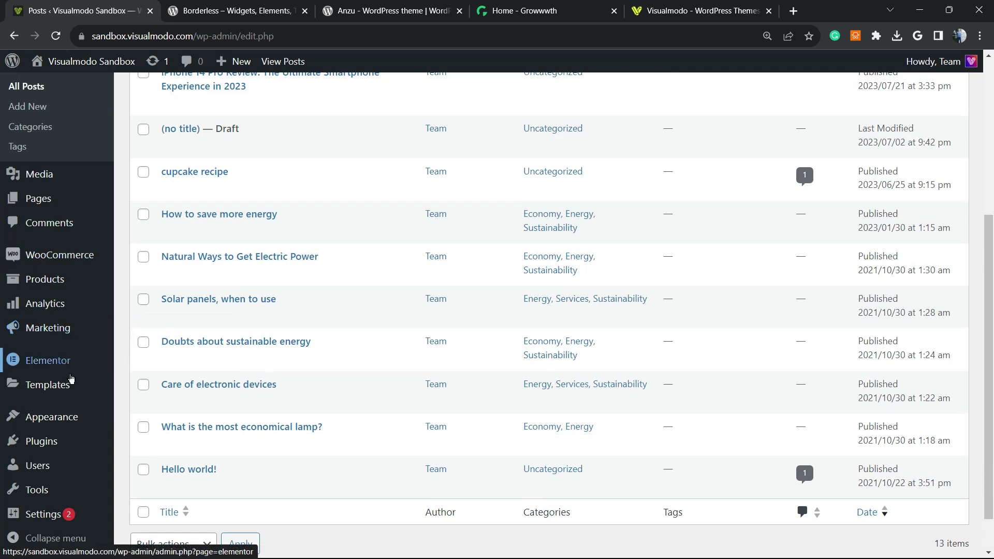
pyautogui.moveTo(46, 440)
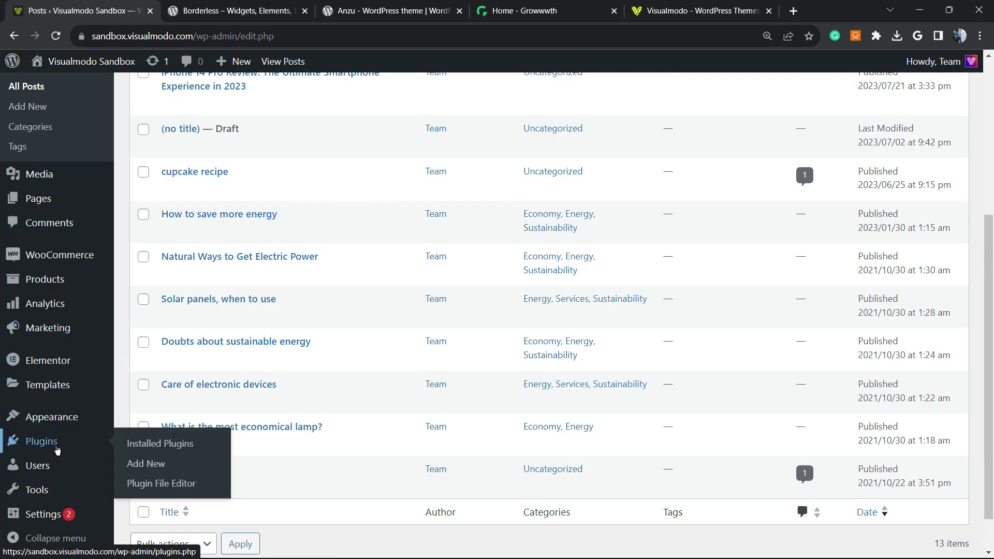
pyautogui.click(174, 468)
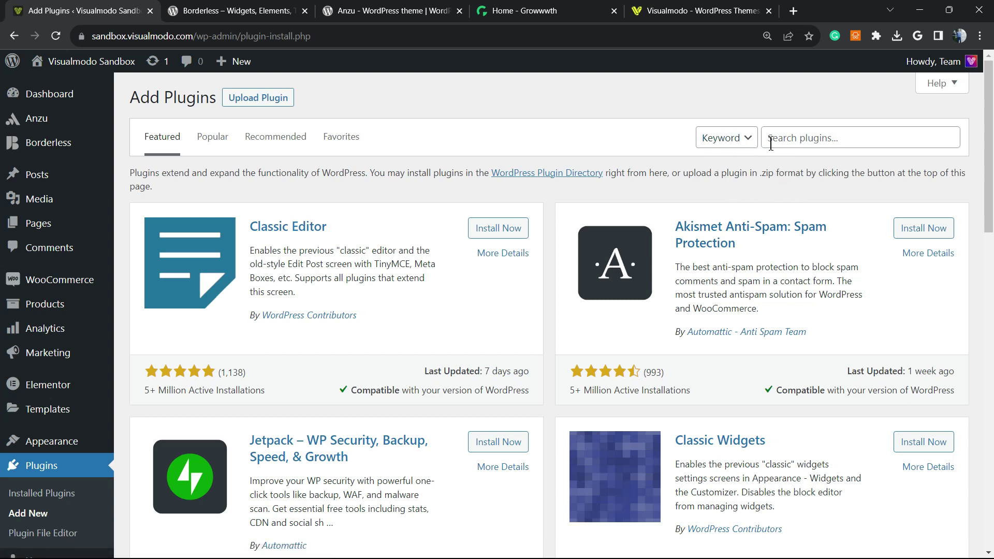
# Search for the TaxoPress plugin, install it and activate it.
pyautogui.click(792, 139)
pyautogui.click(784, 139)
pyautogui.write('TaxoPress')
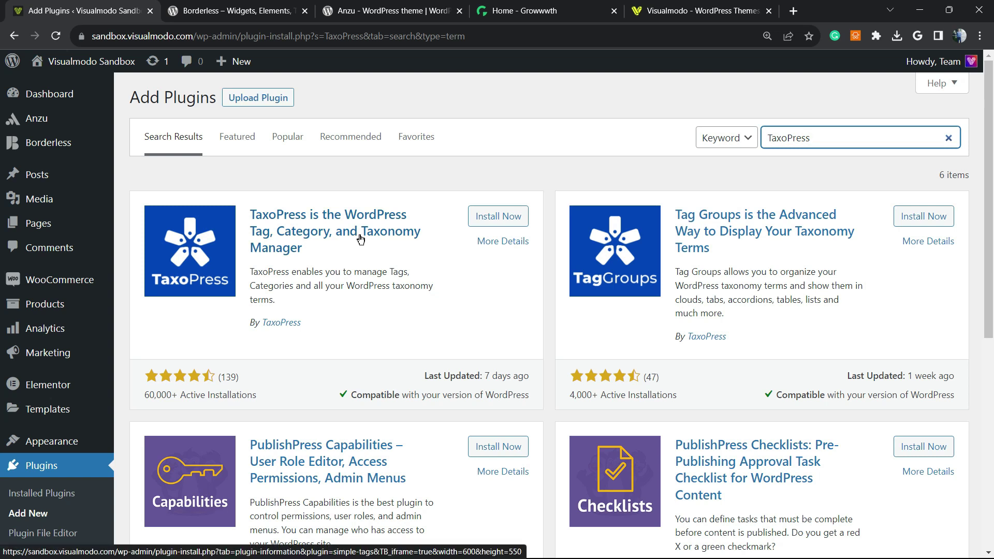
pyautogui.click(478, 216)
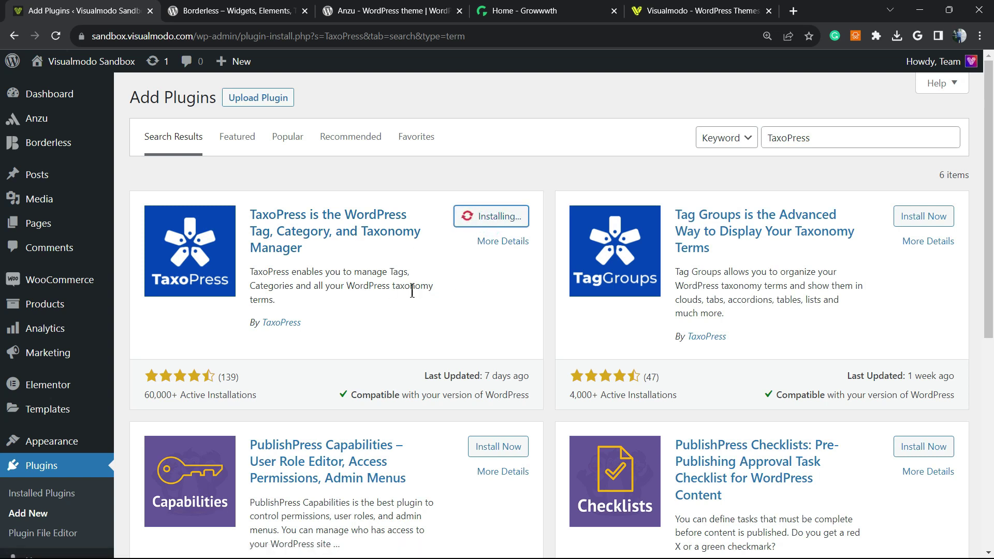
pyautogui.click(498, 213)
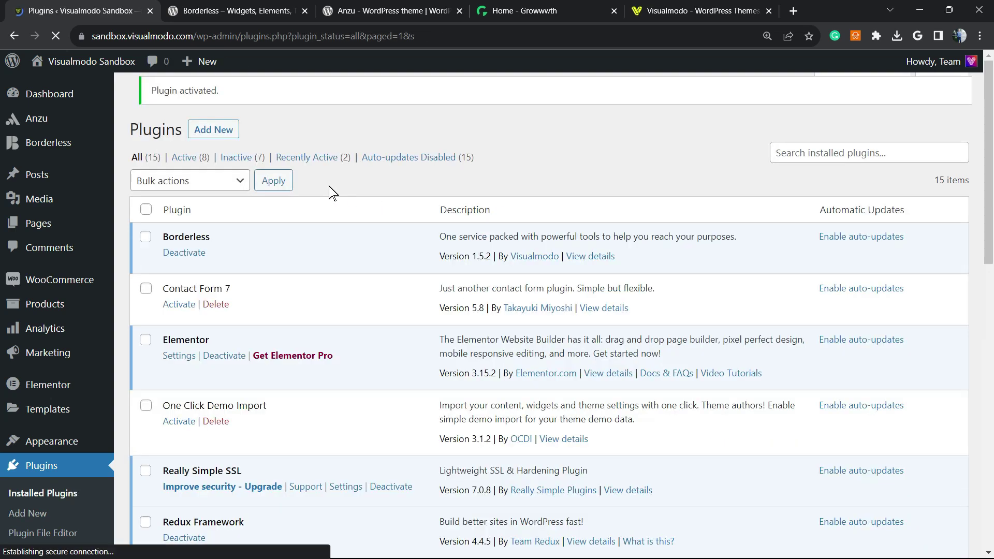
# Scroll the plugins list and open the TaxoPress dashboard.
pyautogui.scroll(-5, 334, 254)
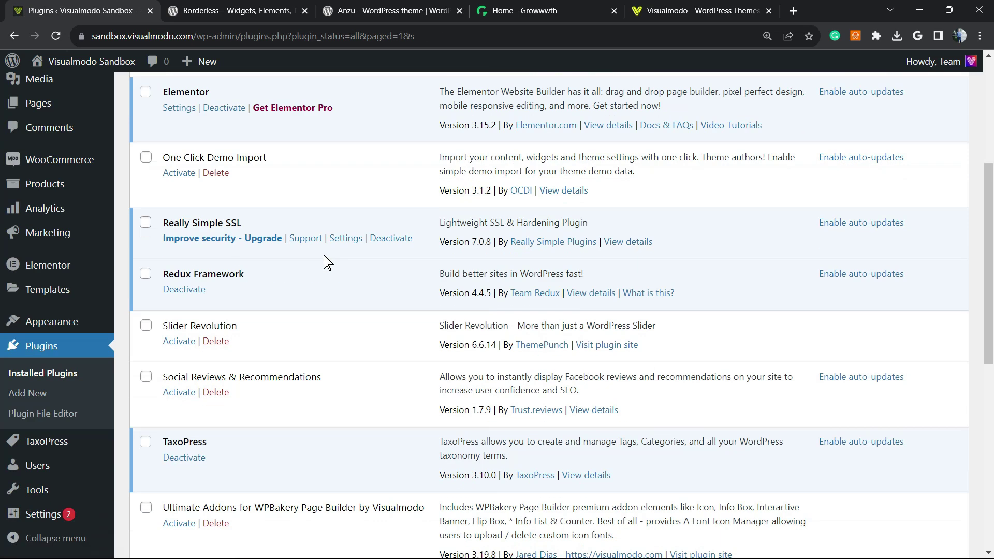
pyautogui.scroll(-8, 328, 262)
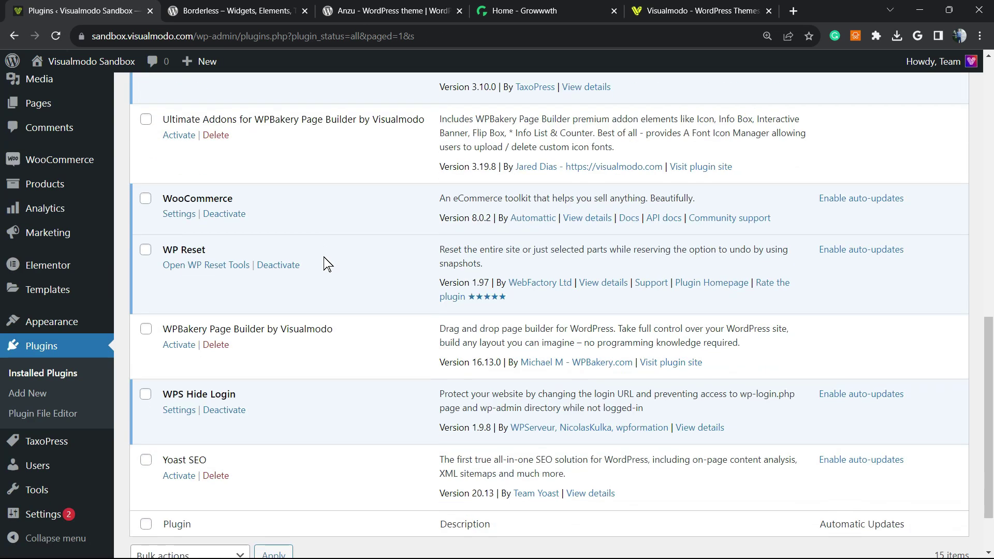
pyautogui.scroll(6, 327, 263)
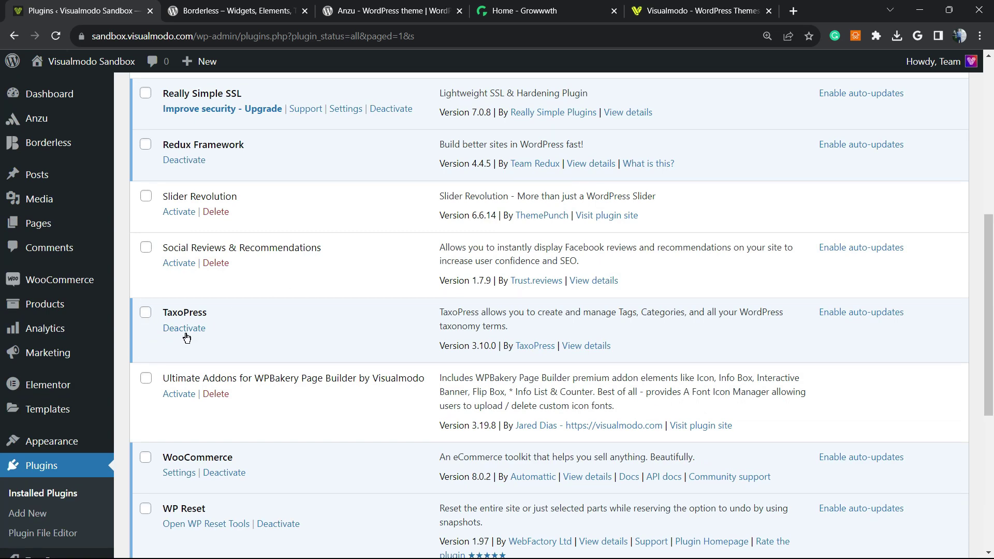
pyautogui.scroll(-3, 77, 394)
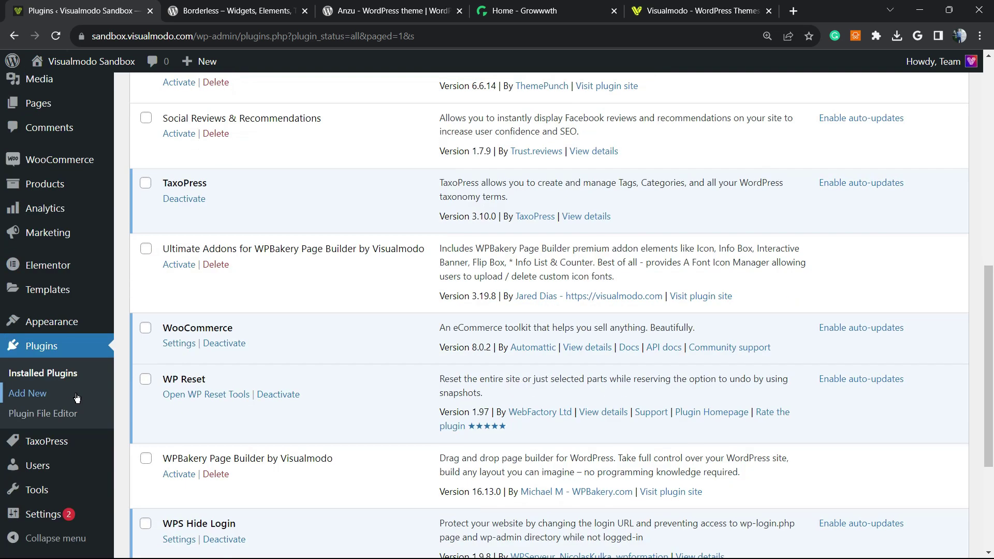
pyautogui.click(47, 441)
# Open the TaxoPress Auto Terms list and the 'Auto term' rule for Tags.
pyautogui.scroll(-5, 150, 275)
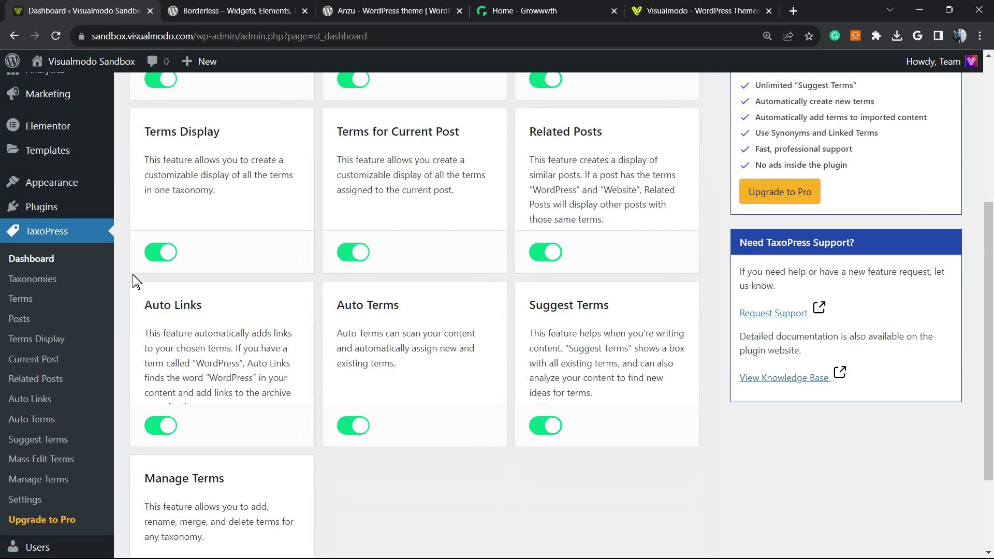
pyautogui.scroll(-2, 54, 328)
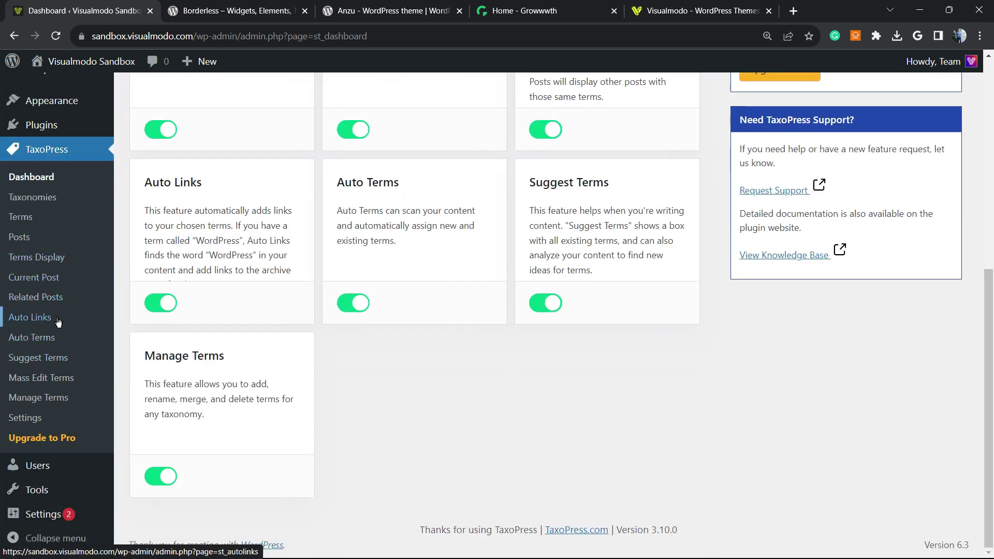
pyautogui.click(52, 338)
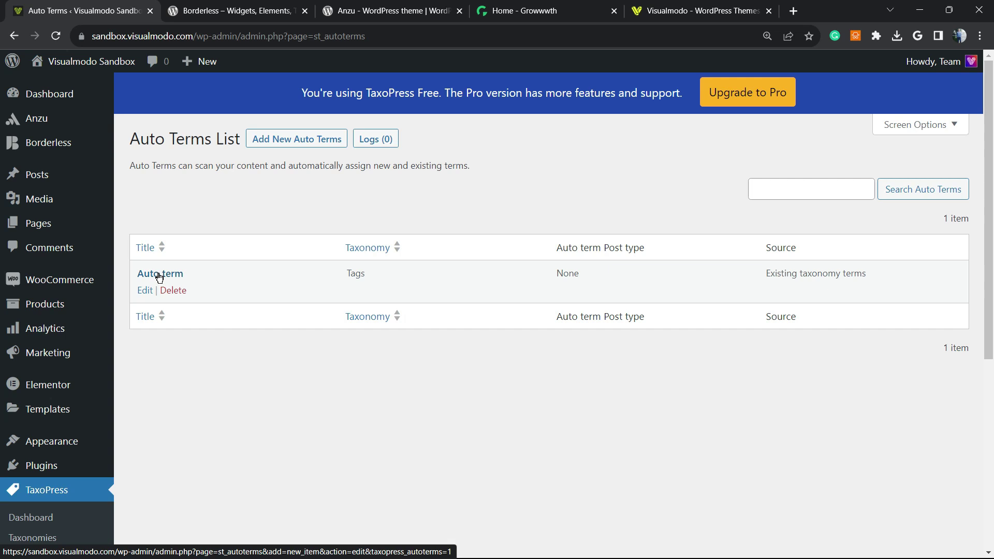
pyautogui.click(159, 276)
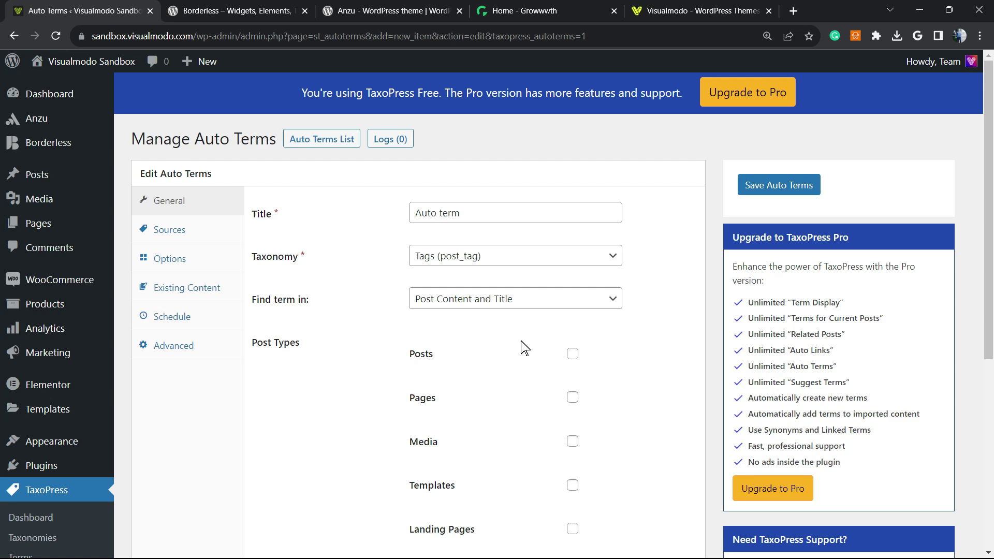
# Tick Posts under Post Types for the Auto term rule and view its Sources settings.
pyautogui.click(572, 353)
pyautogui.scroll(-2, 419, 350)
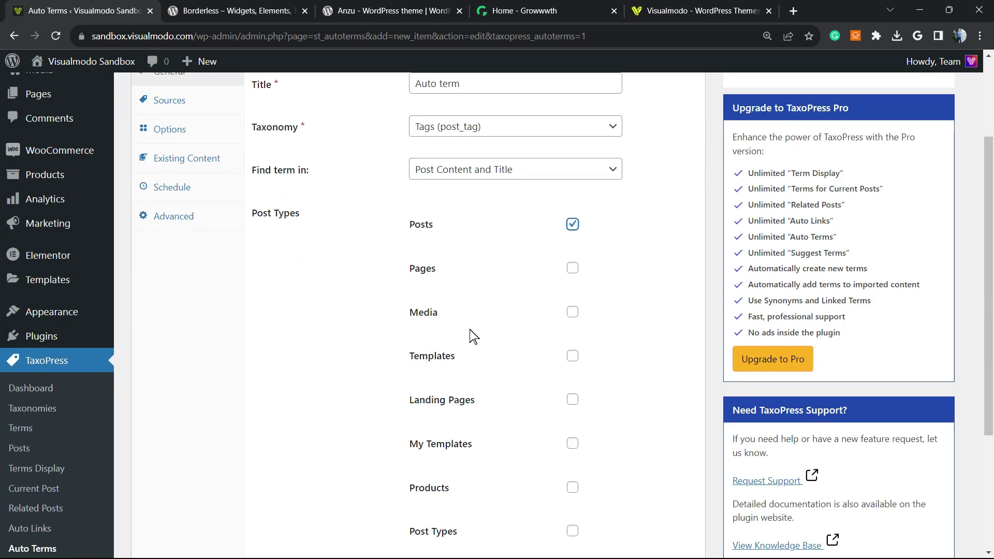
pyautogui.scroll(-2, 456, 347)
pyautogui.scroll(4, 455, 331)
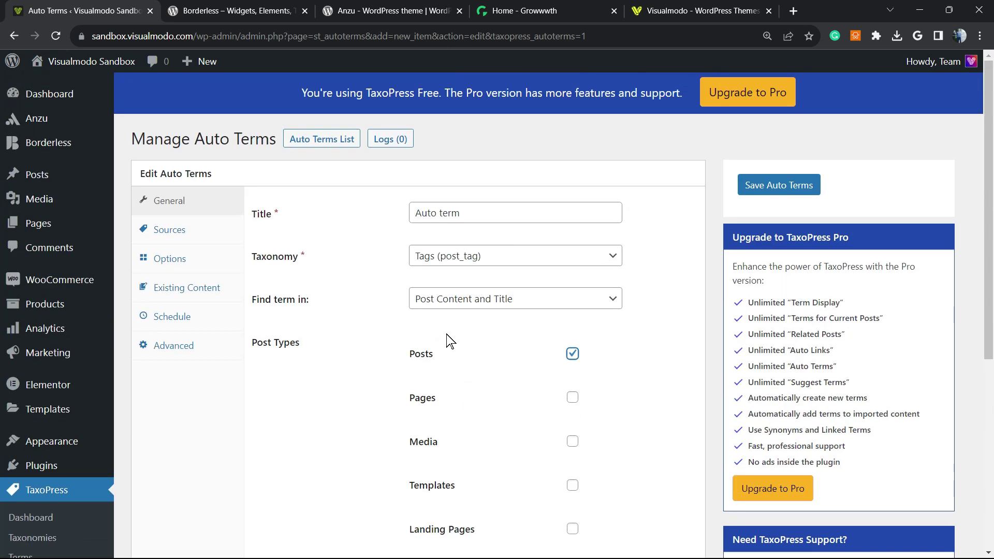
pyautogui.scroll(-3, 435, 346)
pyautogui.scroll(3, 420, 342)
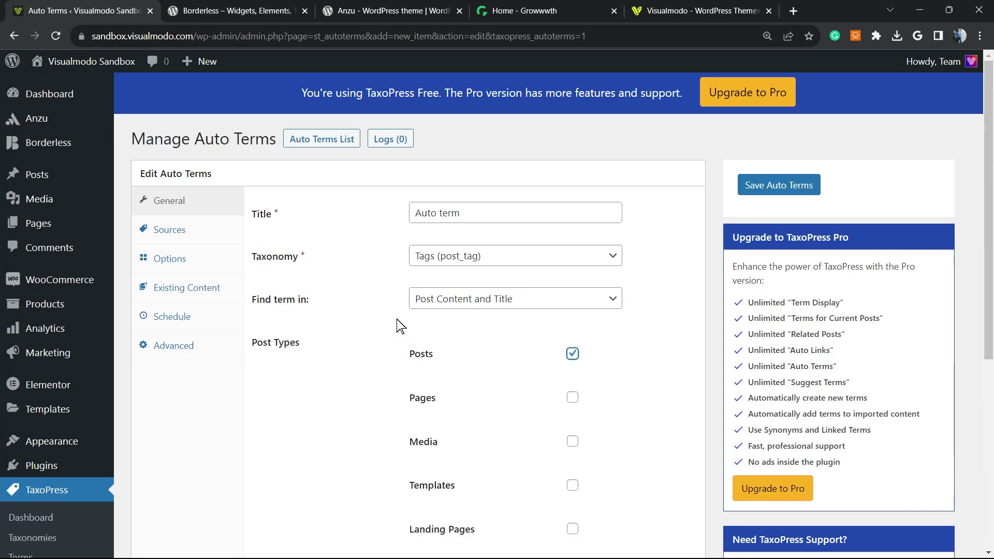
pyautogui.click(169, 226)
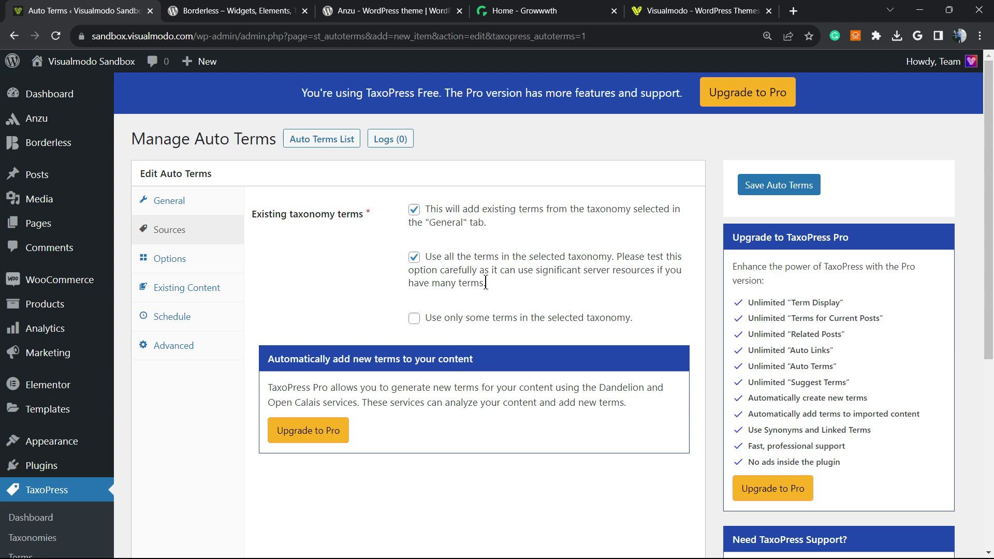
# Change the rule's Auto Terms Limit from 0 to 10, then view Existing Content settings.
pyautogui.click(180, 254)
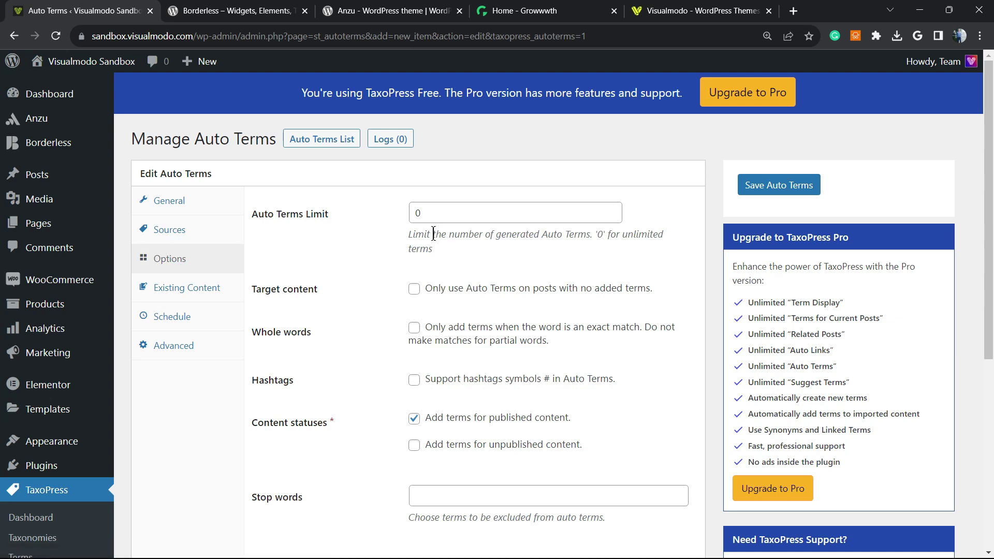
pyautogui.click(457, 214)
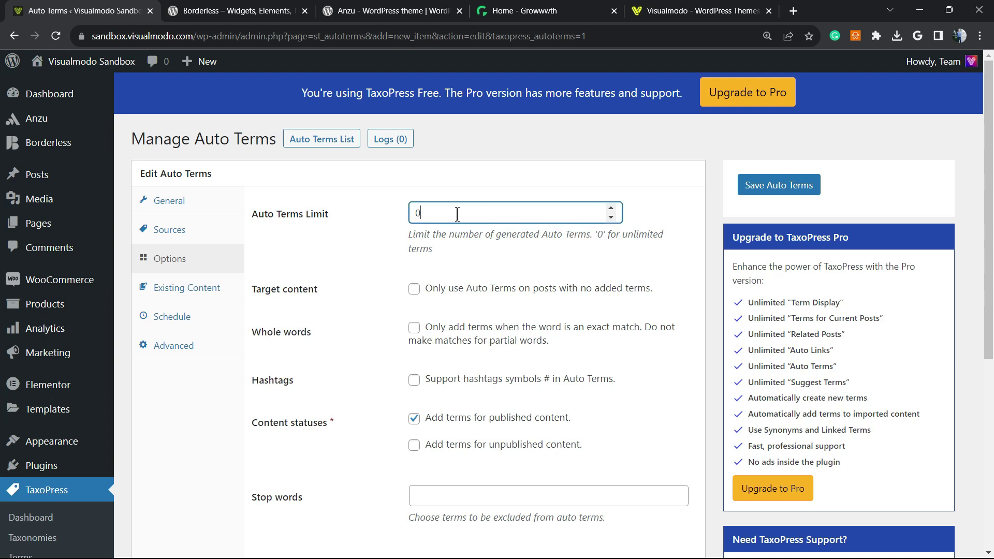
pyautogui.doubleClick(419, 214)
pyautogui.scroll(-2, 403, 329)
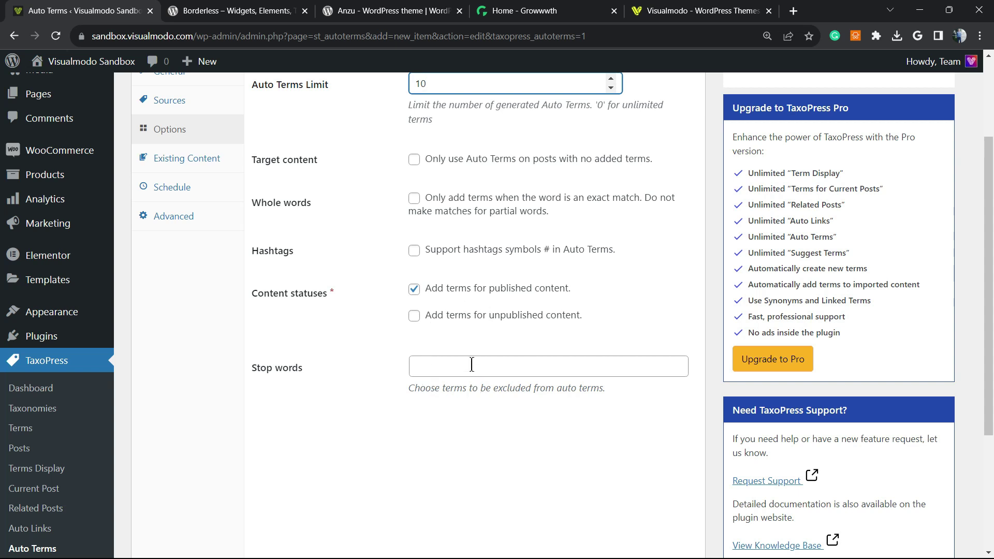
pyautogui.scroll(3, 414, 308)
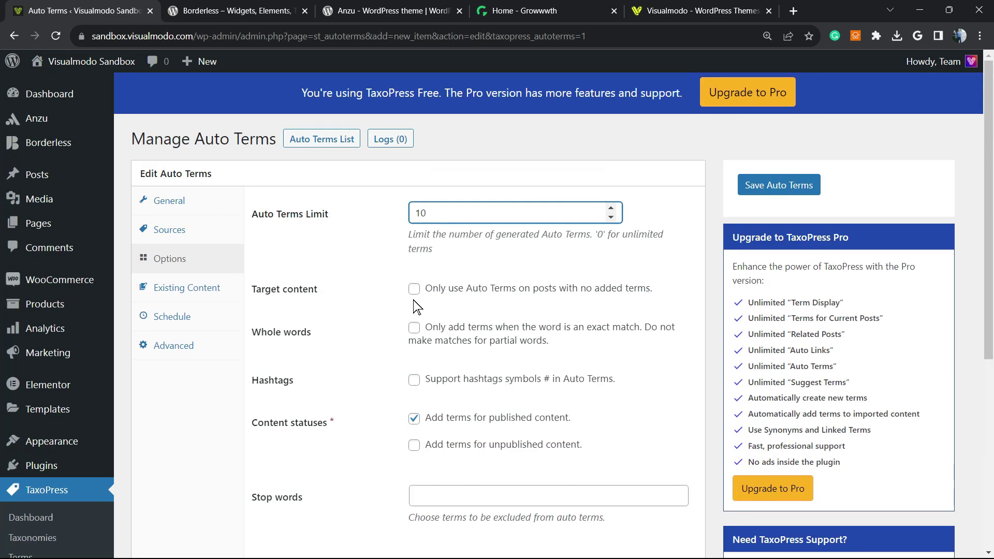
pyautogui.click(193, 300)
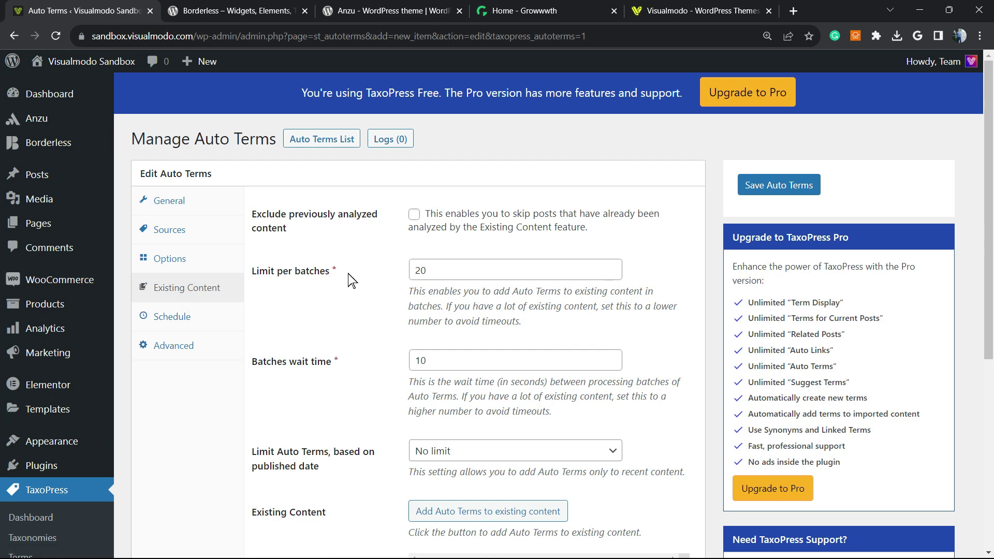
# Review the Auto term rule's Schedule, Advanced and General settings.
pyautogui.scroll(-3, 372, 303)
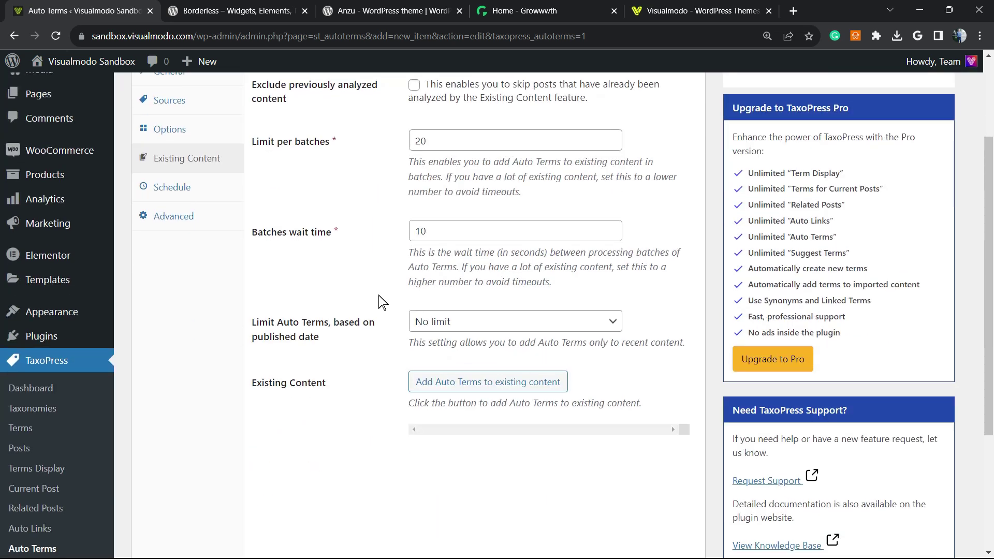
pyautogui.scroll(-1, 380, 300)
pyautogui.scroll(-2, 380, 300)
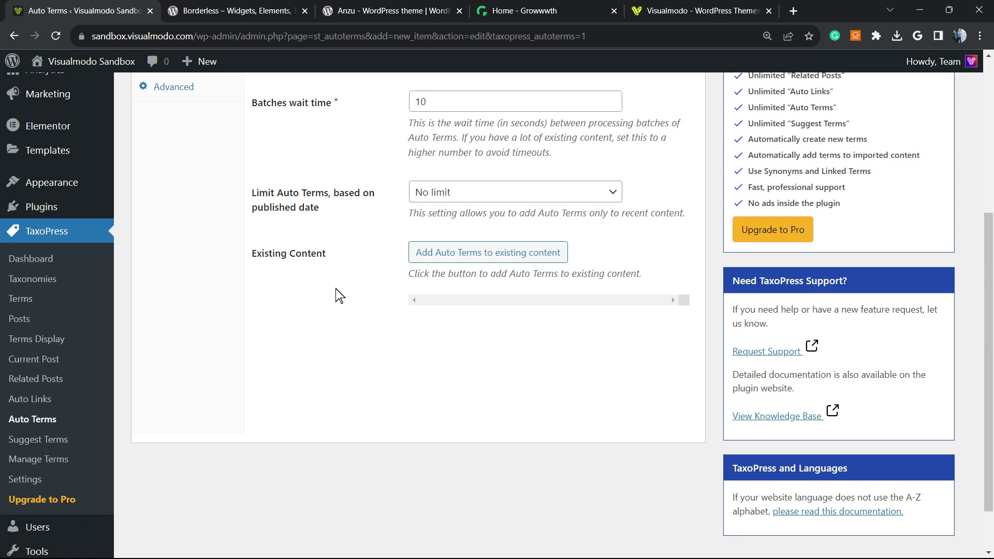
pyautogui.scroll(3, 334, 296)
pyautogui.scroll(3, 326, 298)
pyautogui.click(173, 316)
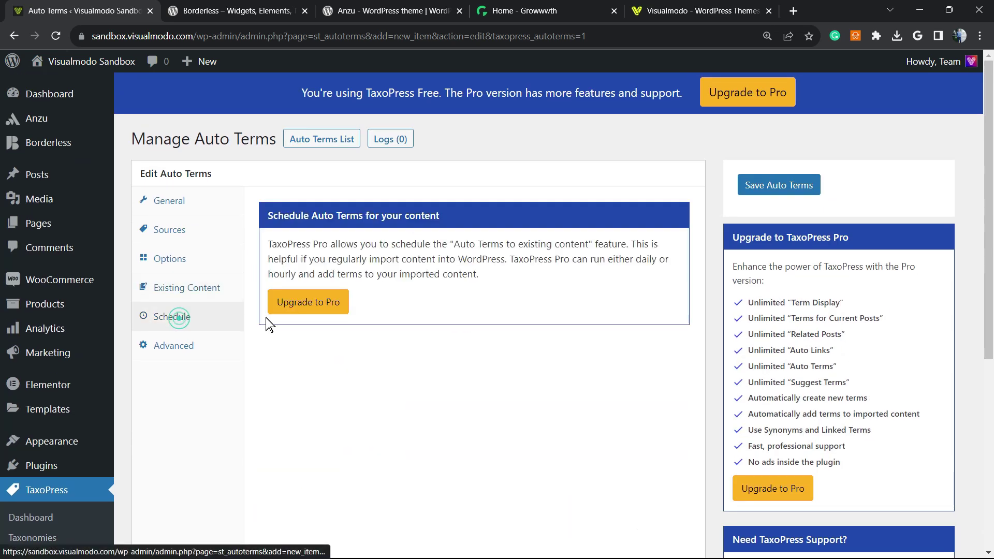
pyautogui.click(206, 355)
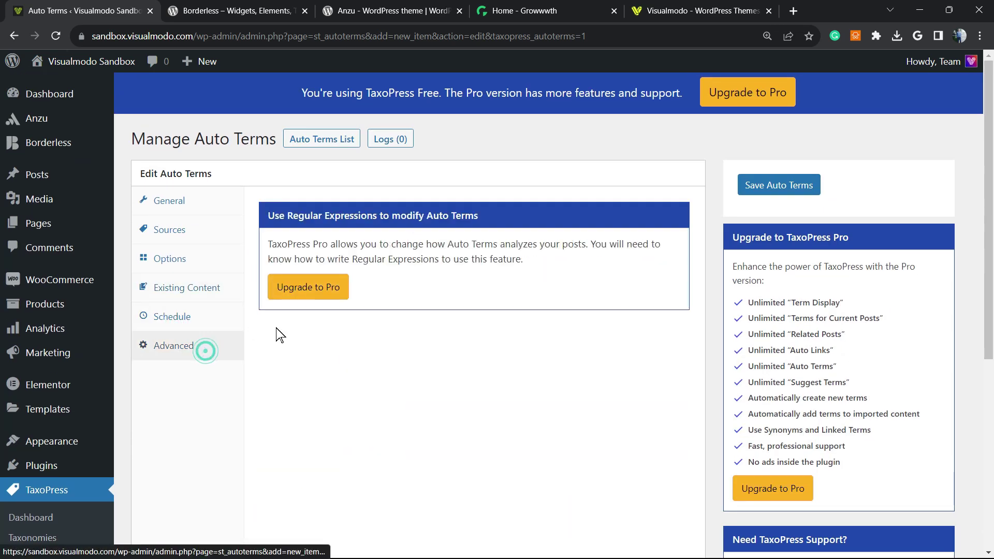
pyautogui.click(170, 203)
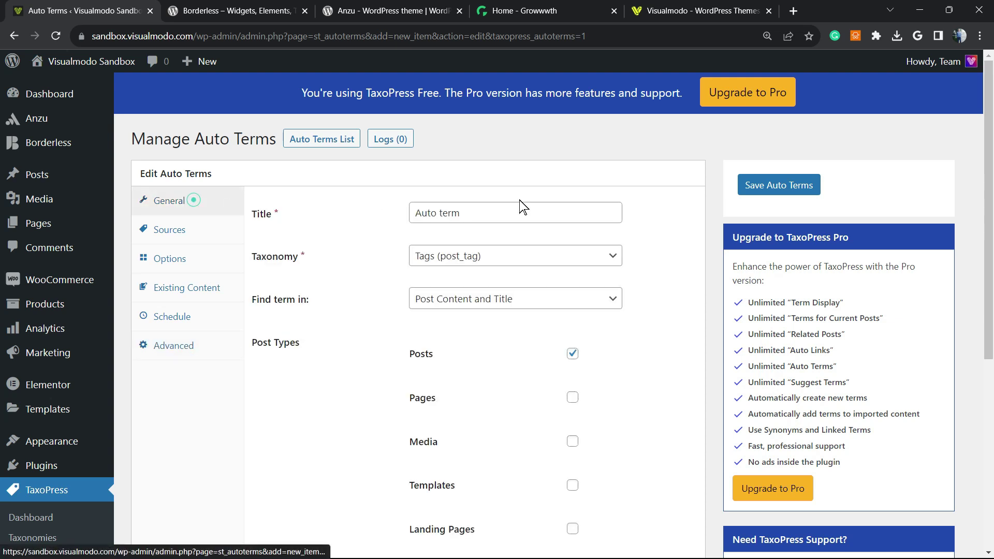
# Save the Auto term rule and go to All Posts.
pyautogui.click(771, 185)
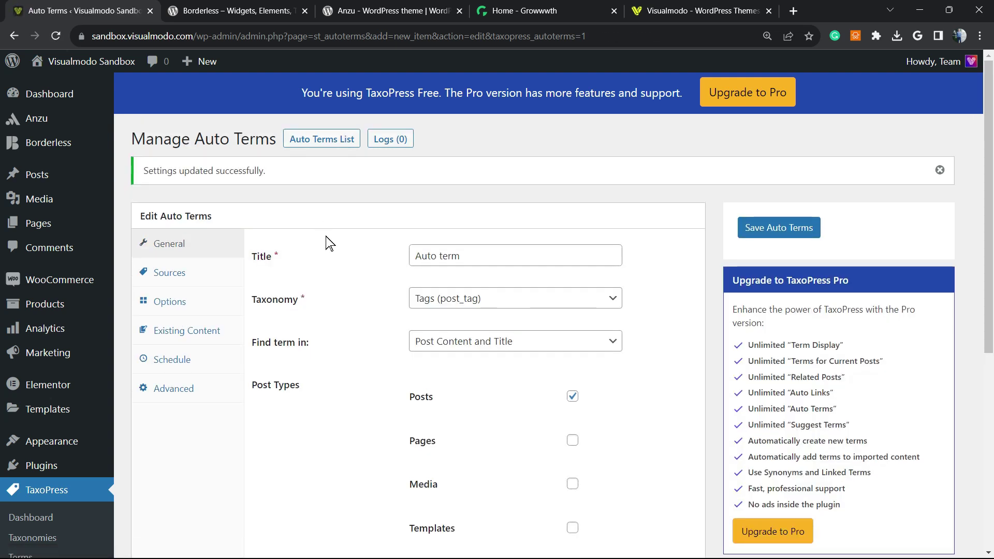
pyautogui.scroll(-6, 326, 245)
pyautogui.scroll(6, 324, 245)
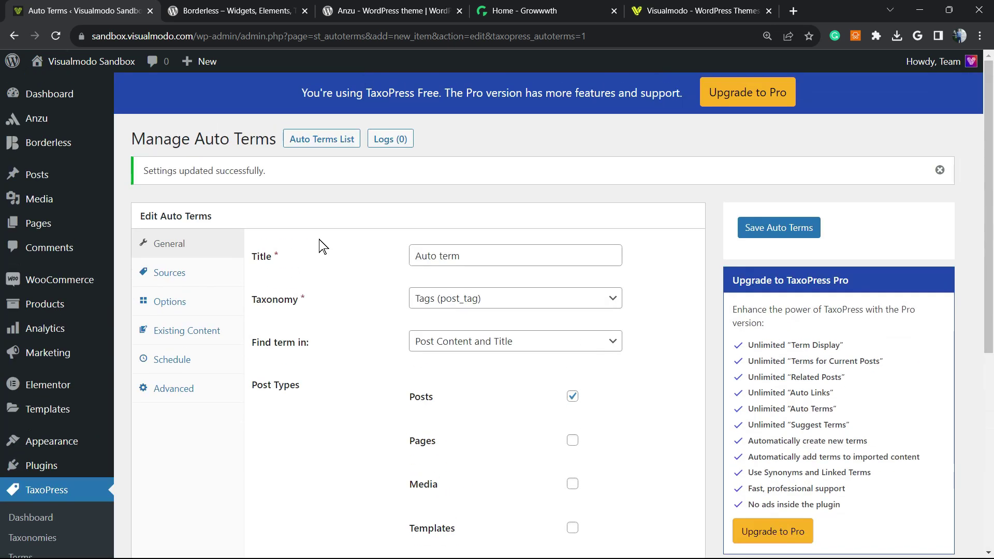
pyautogui.click(44, 174)
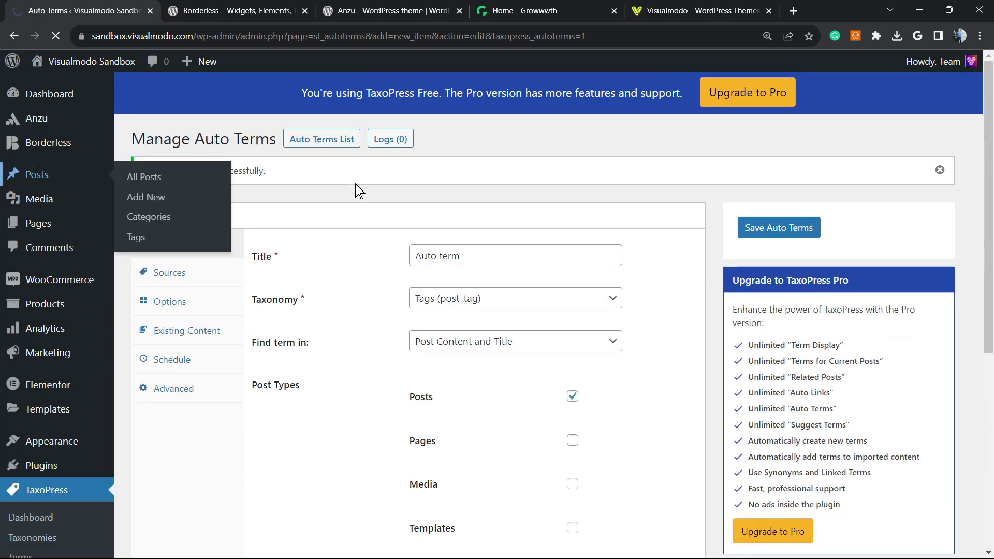
# Open the Web Stories 1 post and return to the posts list.
pyautogui.scroll(-5, 358, 192)
pyautogui.scroll(5, 356, 193)
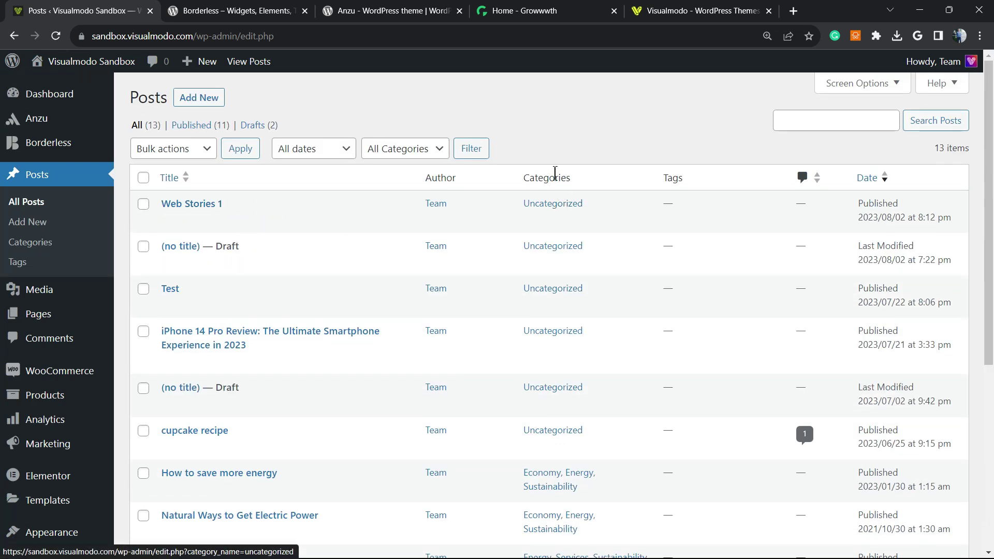
pyautogui.click(185, 203)
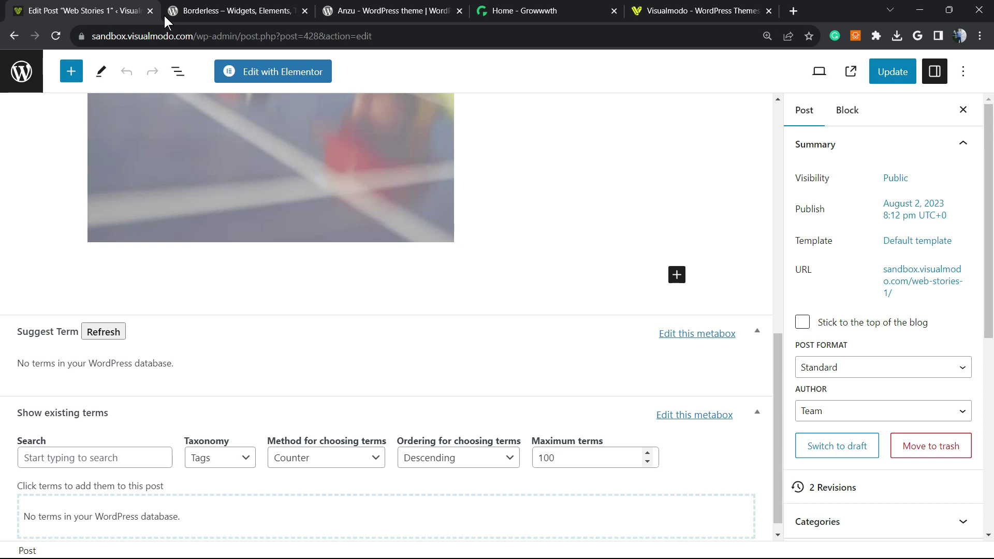
pyautogui.click(21, 71)
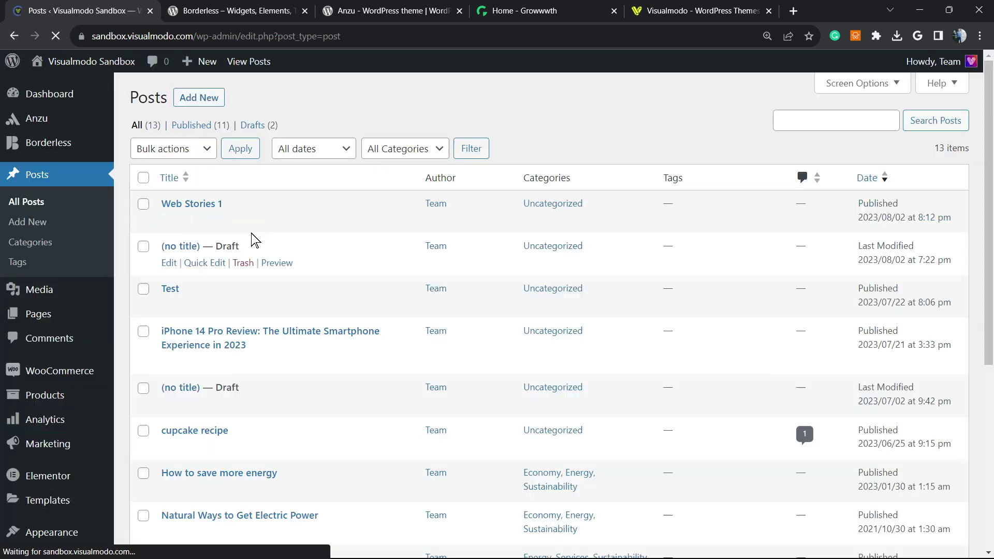
# Go to the TaxoPress Auto Terms rules list.
pyautogui.scroll(-7, 207, 249)
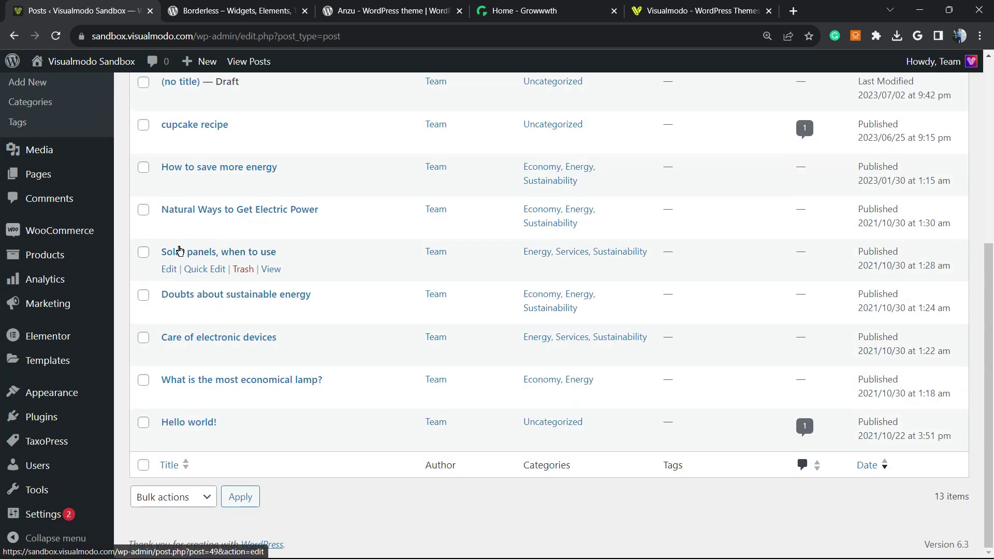
pyautogui.scroll(7, 178, 250)
pyautogui.scroll(-5, 78, 393)
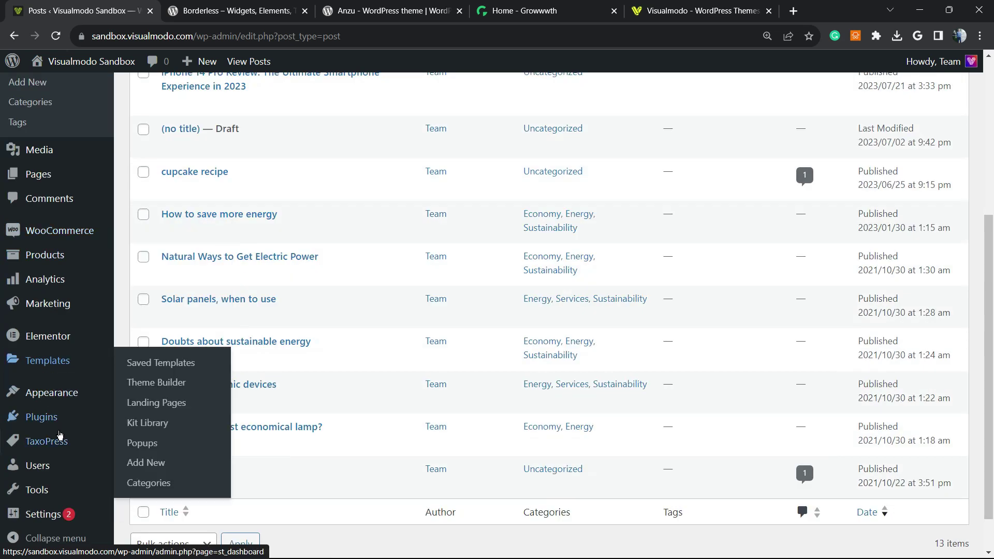
pyautogui.moveTo(66, 443)
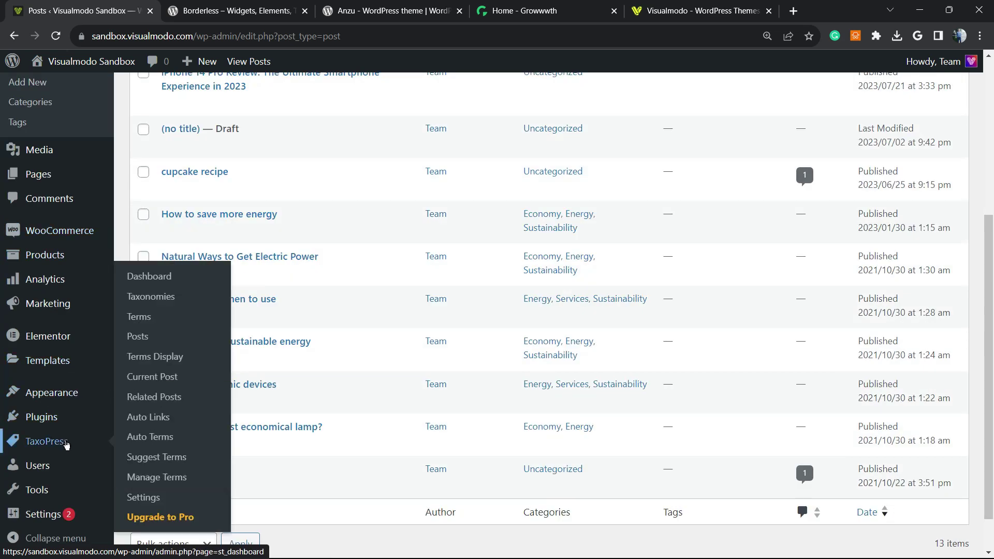
pyautogui.click(195, 437)
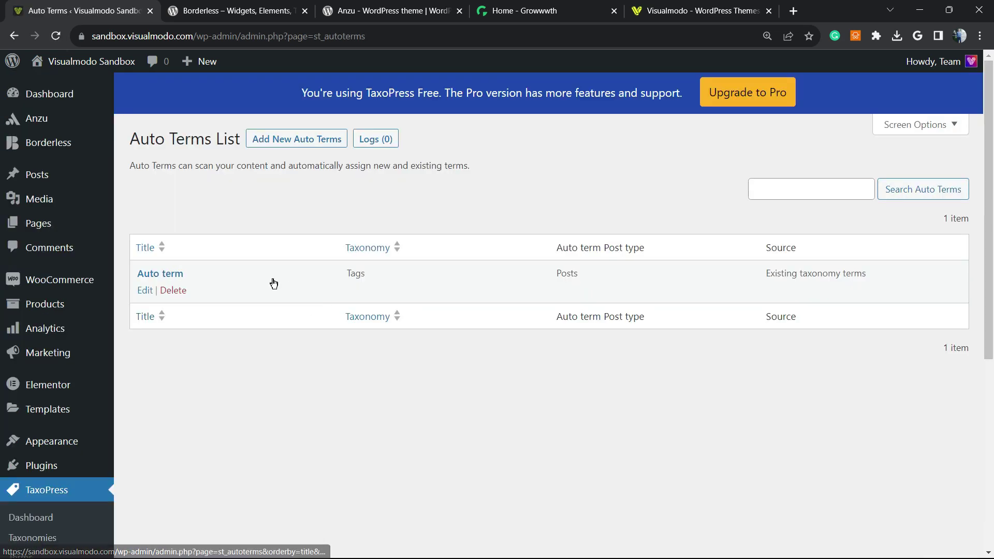
# Run the Auto term rule on all existing content from its Existing Content settings.
pyautogui.click(156, 272)
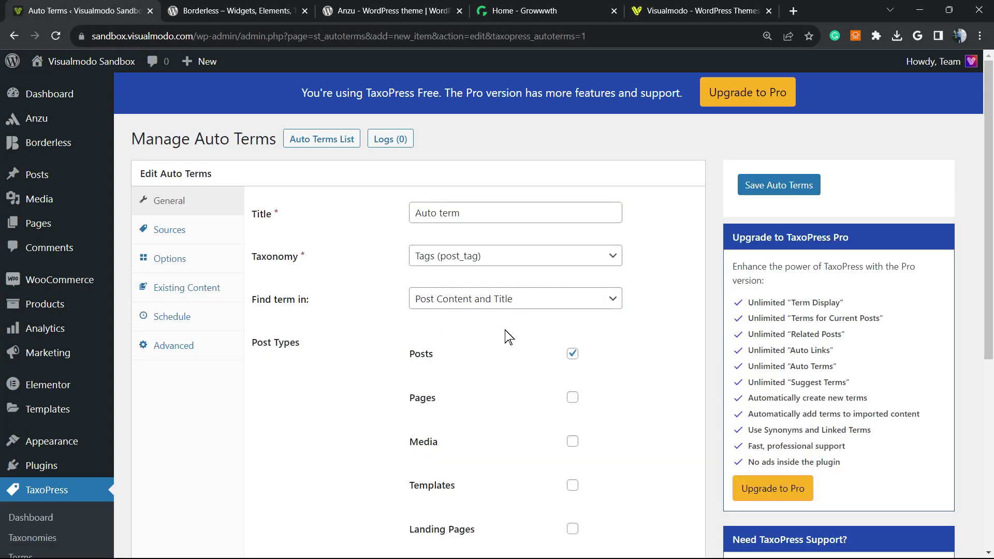
pyautogui.hotkey('alt', 'Left')
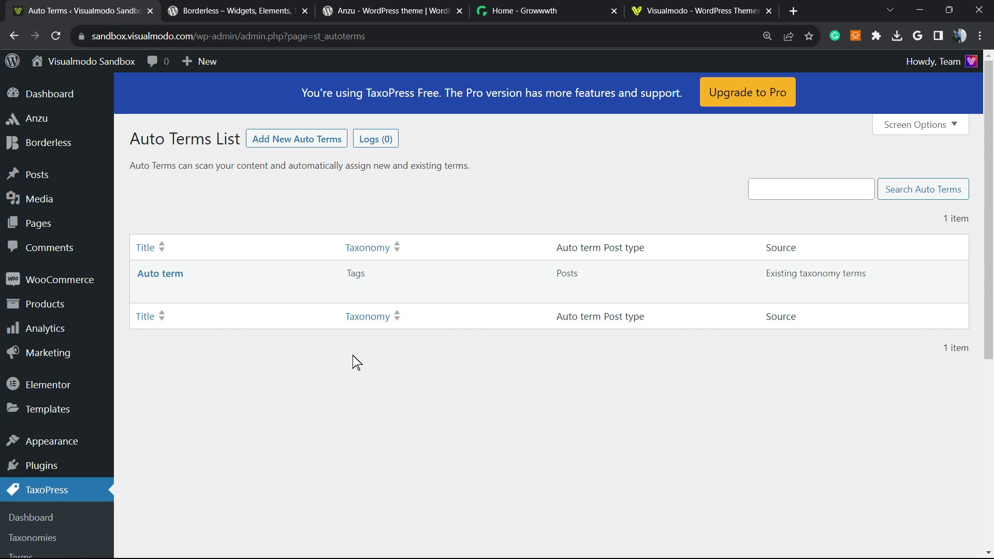
pyautogui.click(163, 274)
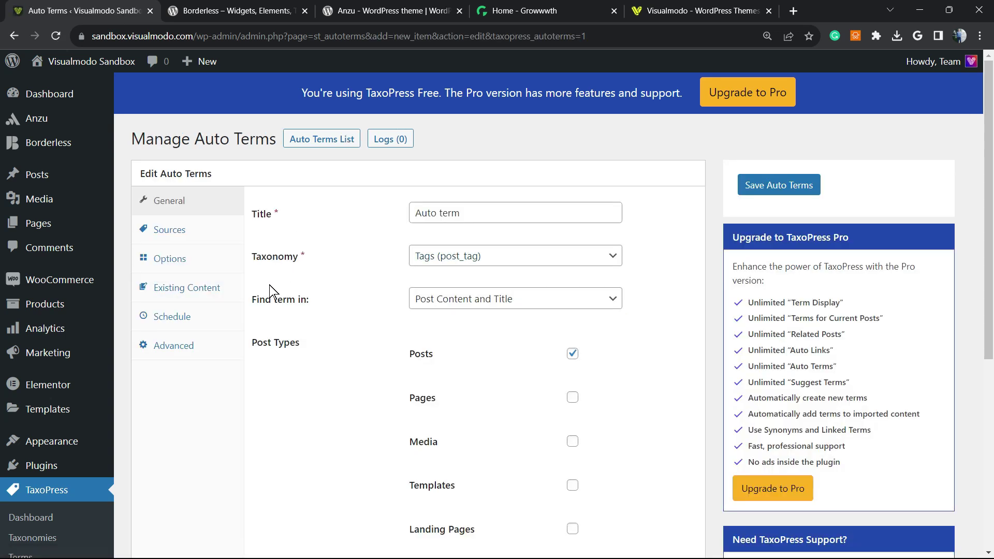
pyautogui.click(197, 287)
pyautogui.scroll(-2, 426, 288)
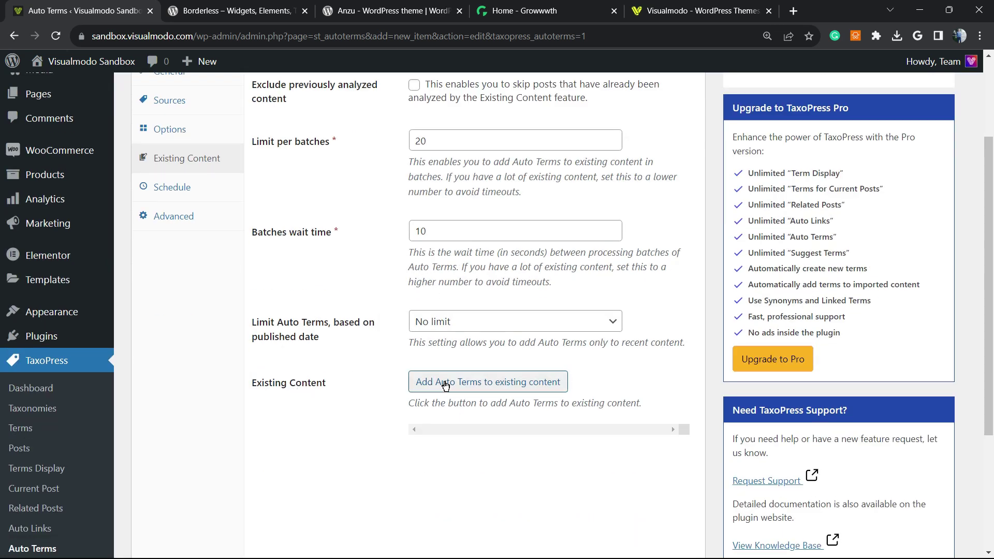
pyautogui.click(445, 383)
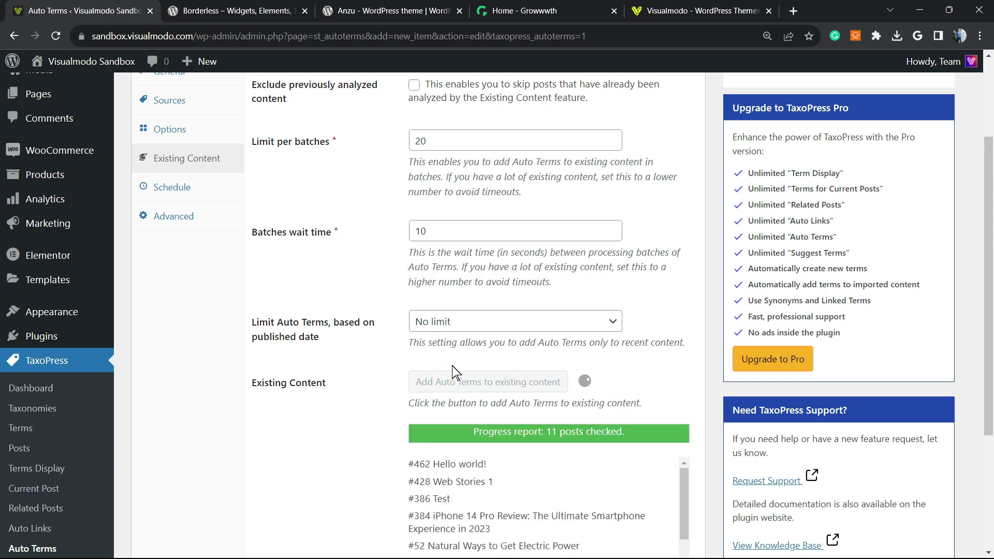
# Check the 12-posts-checked result, save the rule and switch to the posts tab.
pyautogui.scroll(-2, 425, 373)
pyautogui.scroll(-2, 544, 406)
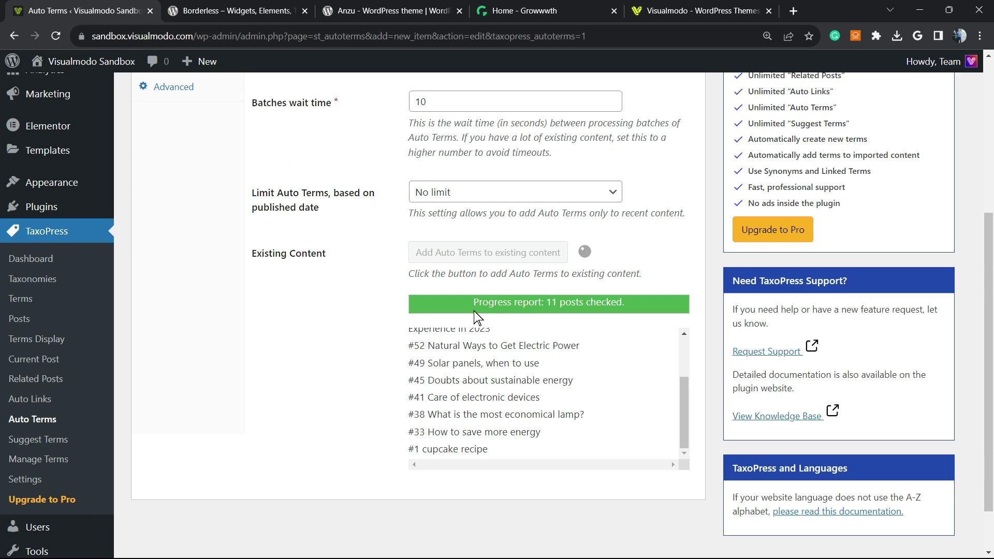
pyautogui.scroll(5, 534, 345)
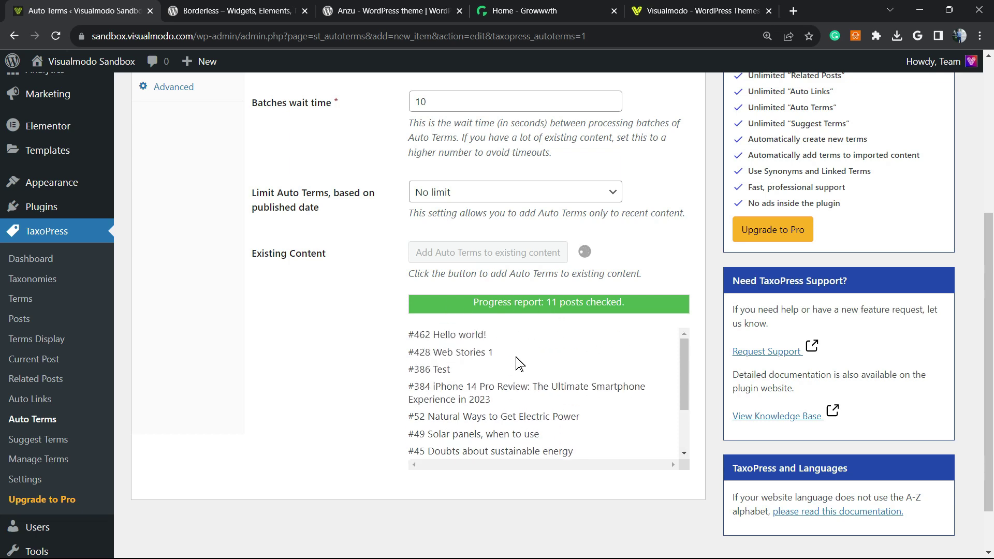
pyautogui.scroll(-3, 583, 372)
pyautogui.scroll(3, 730, 238)
pyautogui.click(759, 186)
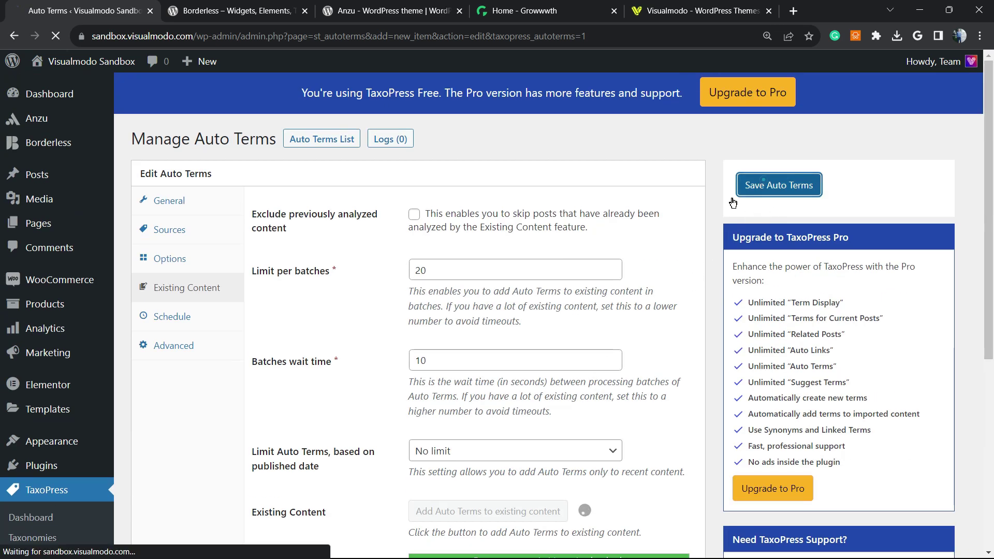
pyautogui.scroll(-5, 760, 181)
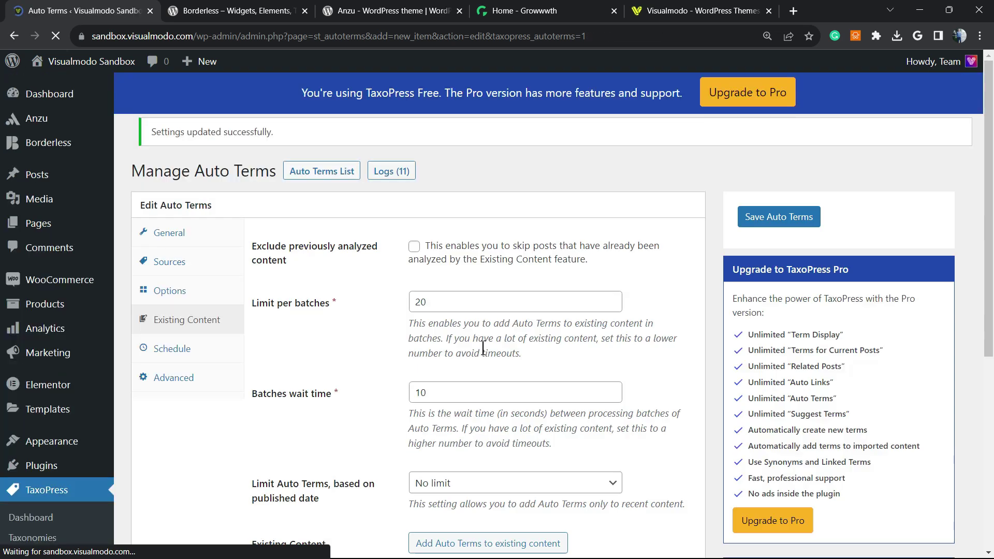
pyautogui.scroll(-10, 481, 359)
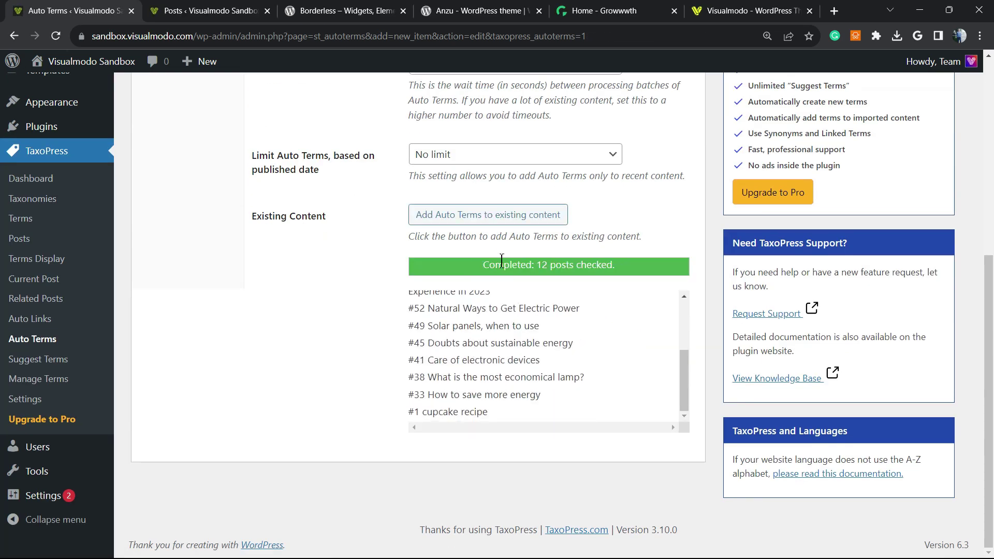
pyautogui.click(212, 10)
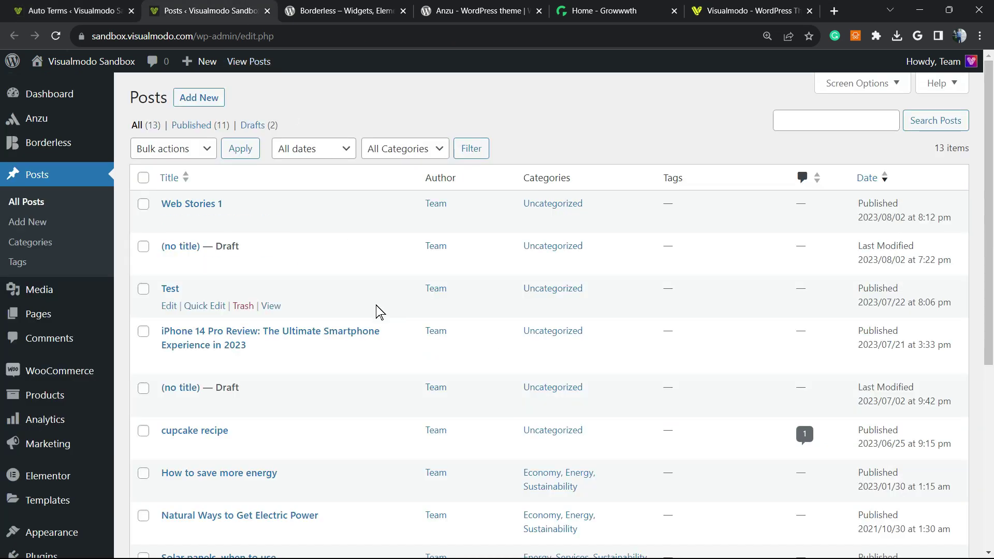
# Reload the posts list and open the Tags page listing nine tags, including lorem (4).
pyautogui.press('F5')
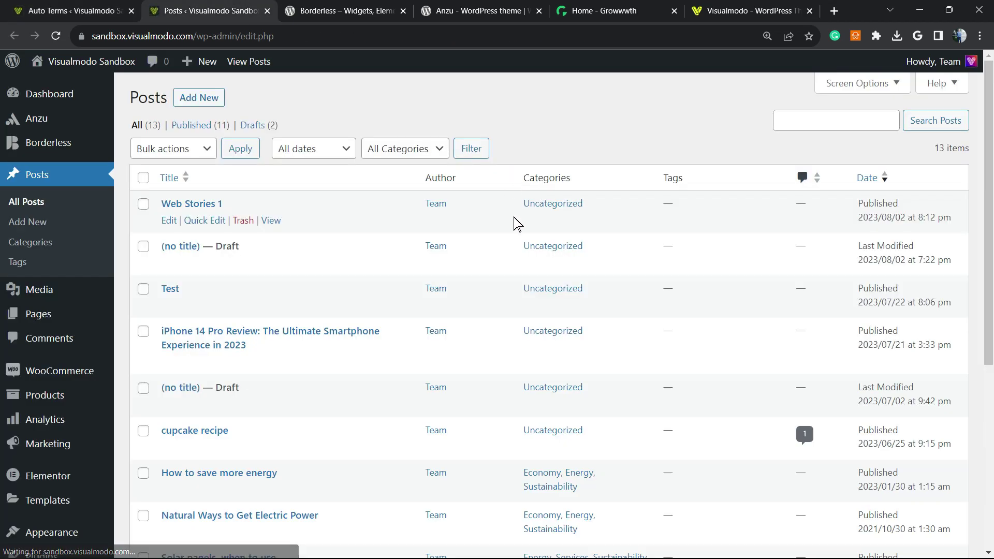
pyautogui.click(17, 262)
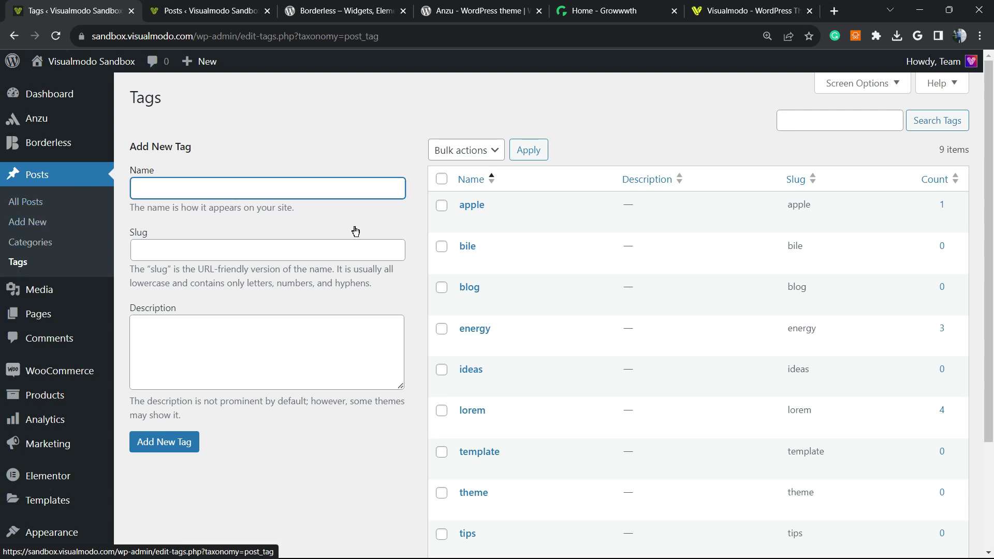
pyautogui.scroll(-3, 417, 273)
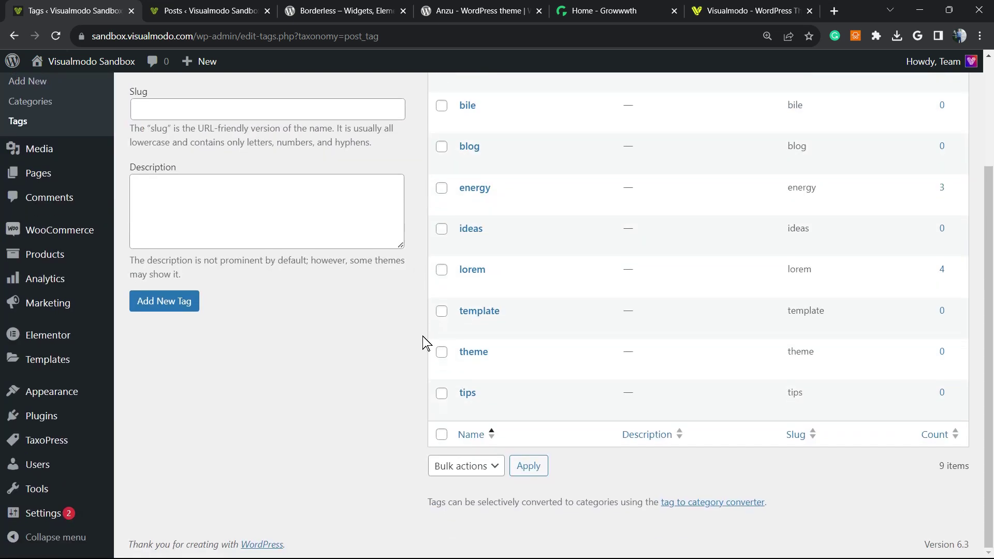
pyautogui.scroll(3, 423, 336)
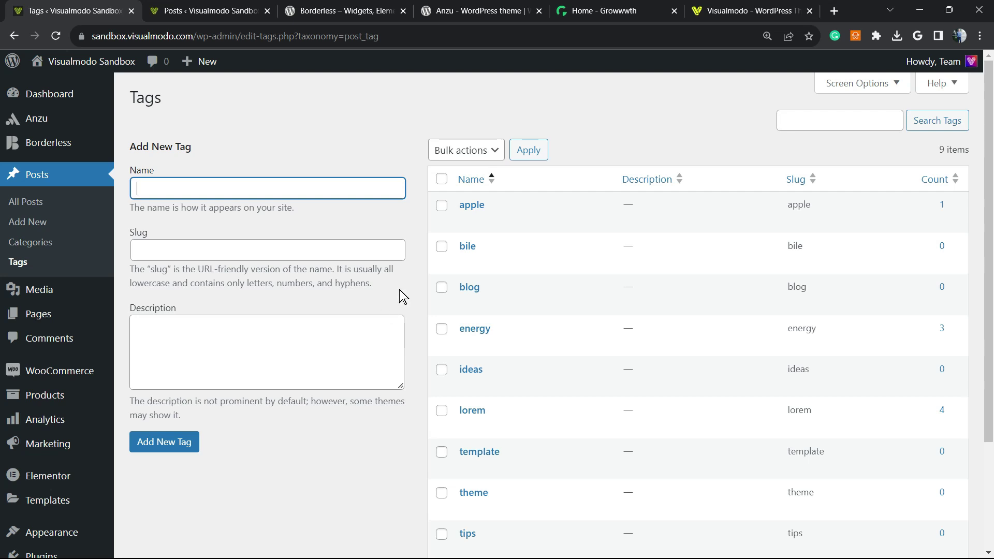
pyautogui.scroll(-3, 494, 289)
pyautogui.scroll(3, 479, 321)
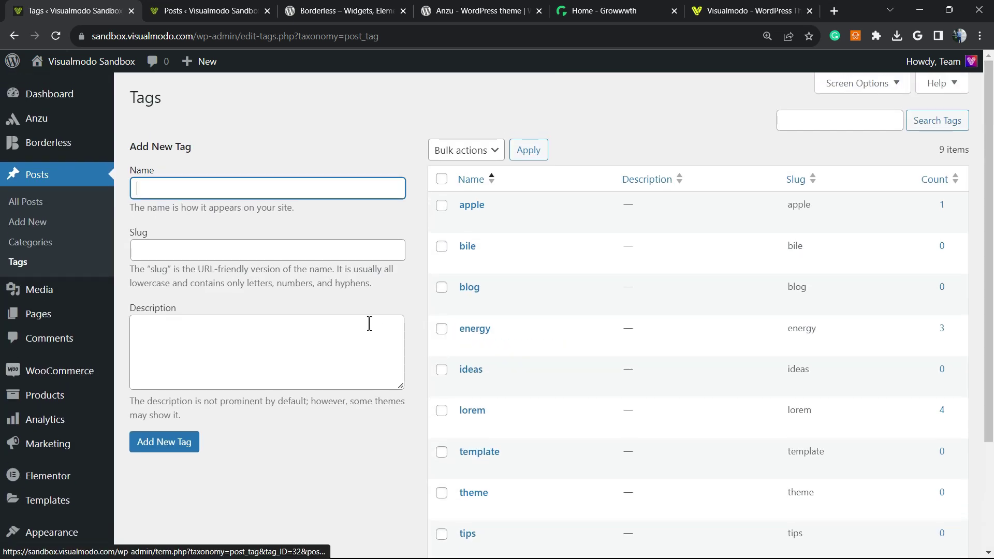
pyautogui.scroll(-3, 62, 363)
pyautogui.moveTo(86, 432)
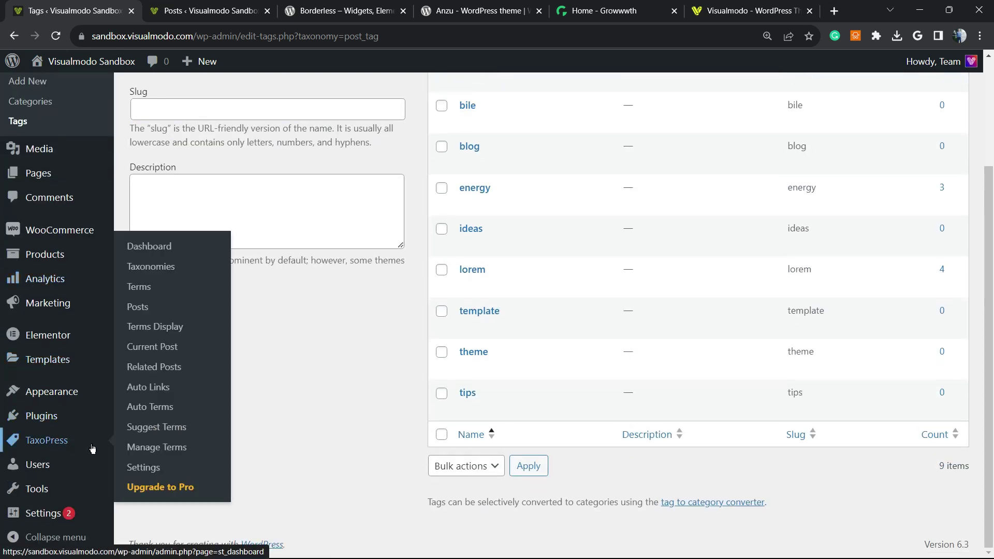
# Recheck the Auto term rule's Existing Content settings, then view posts tagged apple, energy, lorem.
pyautogui.click(199, 408)
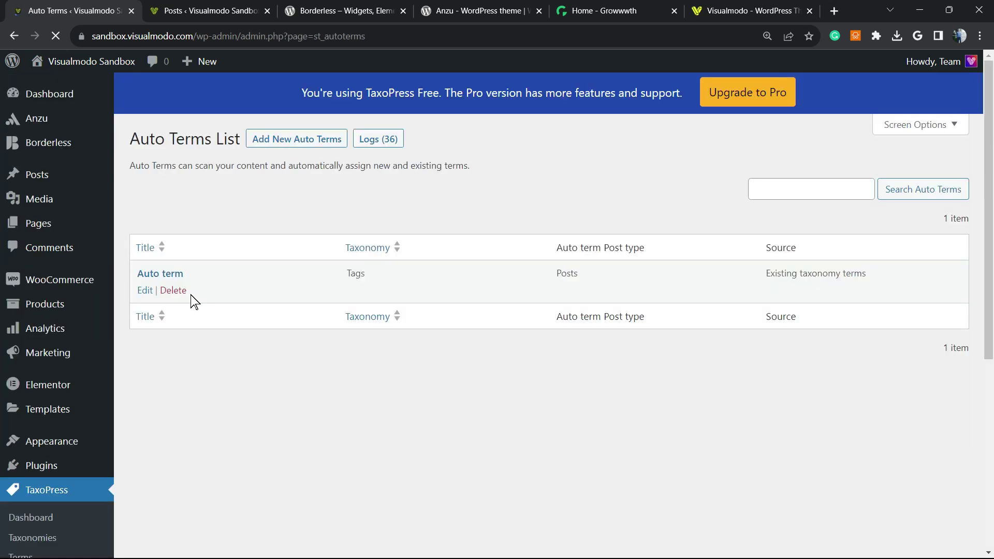
pyautogui.click(160, 273)
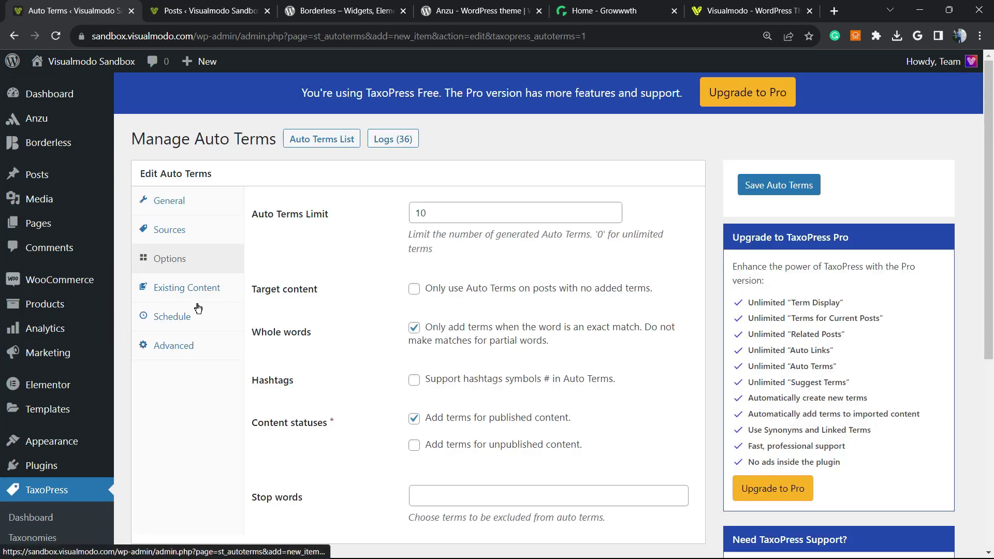
pyautogui.click(195, 288)
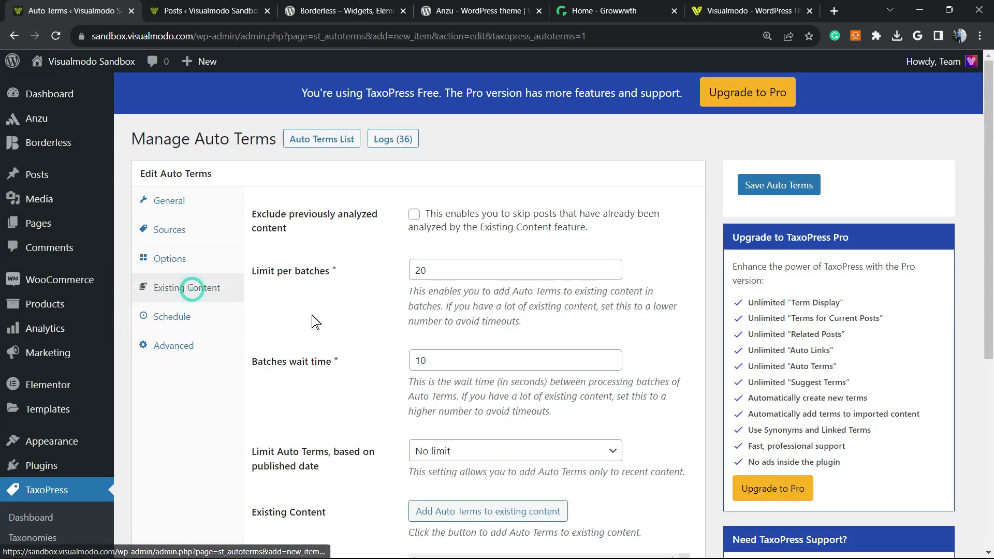
pyautogui.scroll(-5, 365, 331)
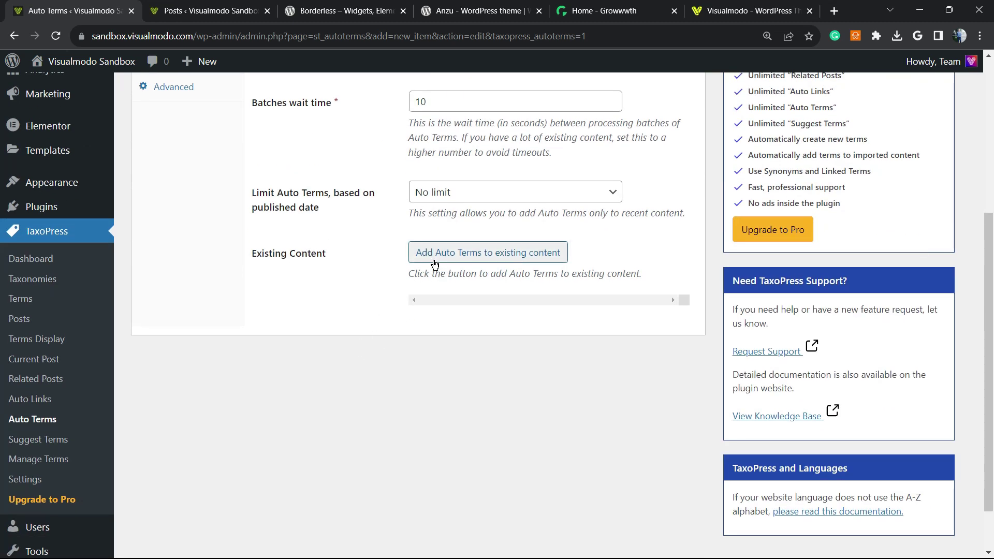
pyautogui.scroll(5, 412, 258)
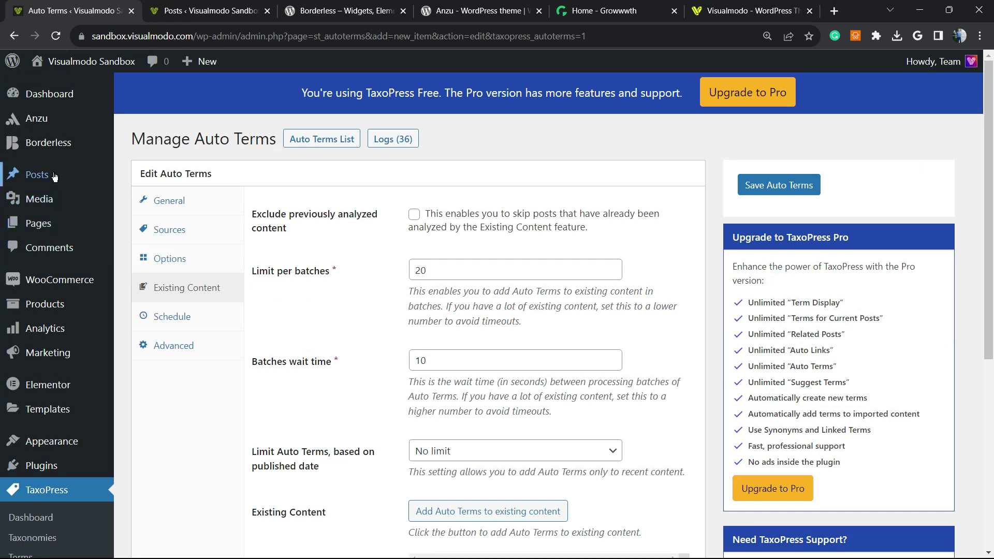
pyautogui.click(54, 176)
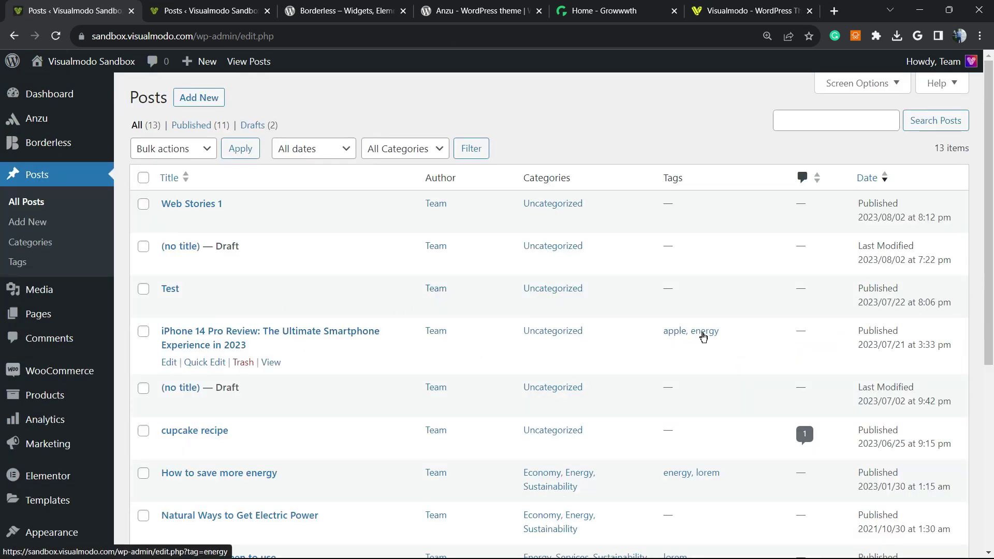
pyautogui.scroll(-5, 672, 337)
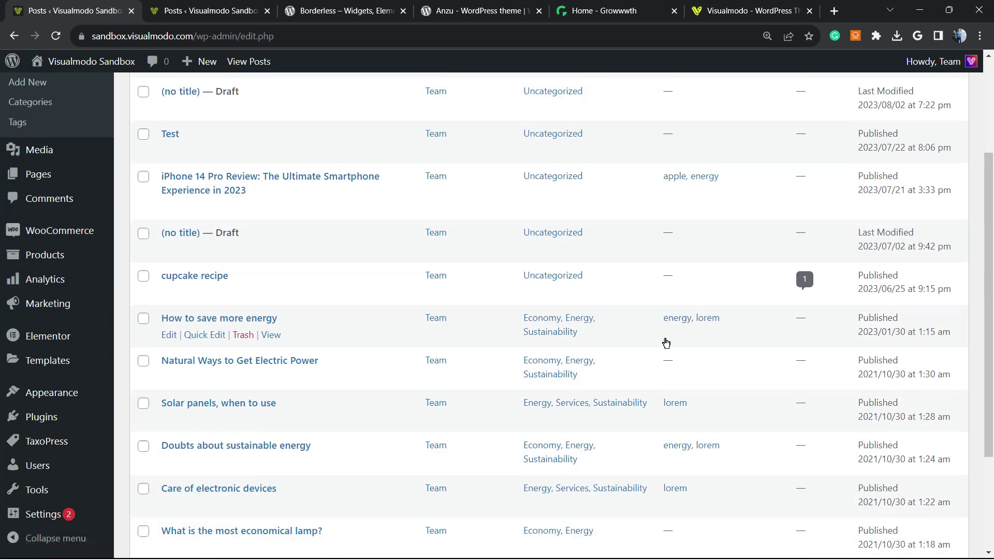
pyautogui.scroll(-1, 670, 381)
pyautogui.scroll(5, 546, 381)
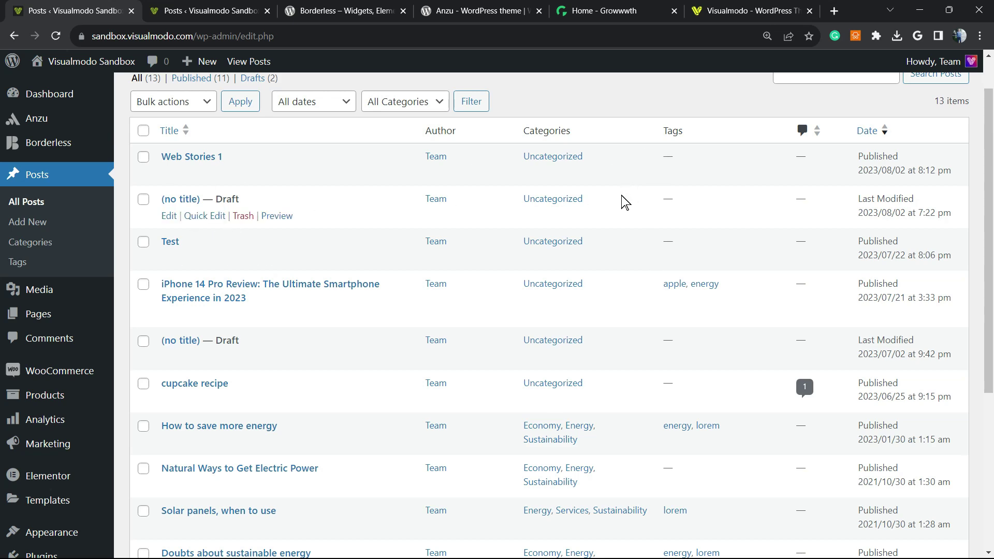
pyautogui.scroll(-2, 481, 299)
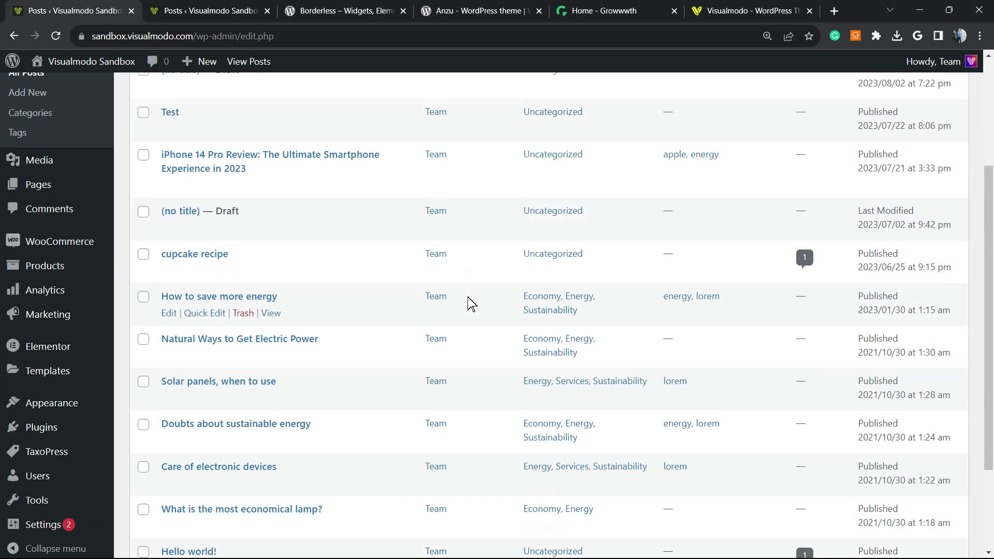
pyautogui.scroll(-2, 463, 305)
pyautogui.scroll(2, 453, 313)
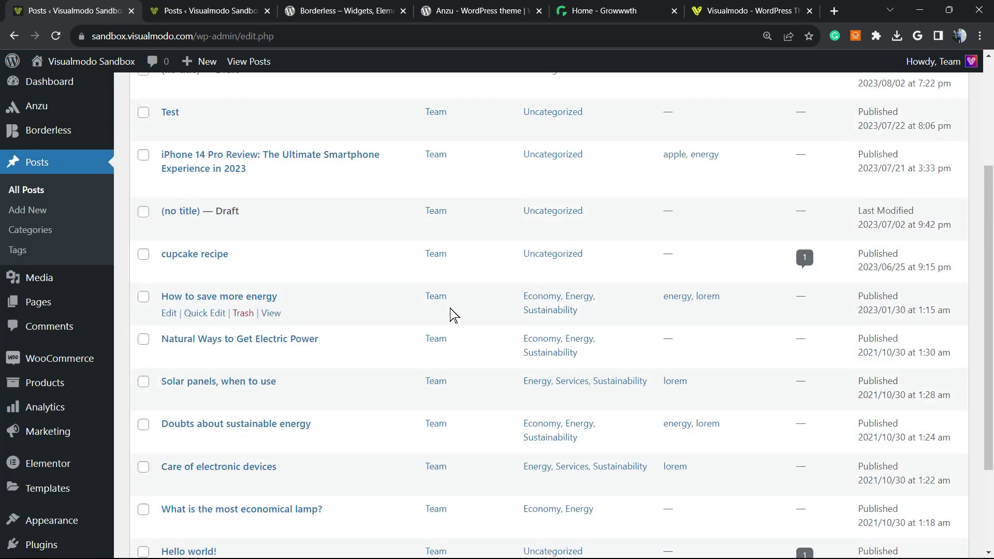
pyautogui.scroll(3, 450, 312)
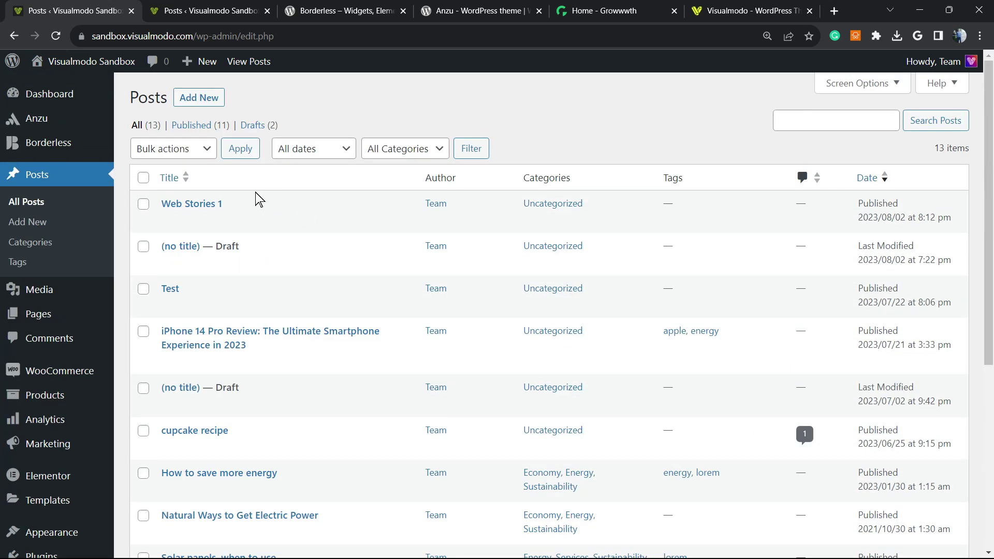
# Cycle from the other Posts tab through the Borderless plugin and Anzu theme pages to the Growwwth site.
pyautogui.click(222, 7)
pyautogui.hotkey('ctrl', 'Tab')
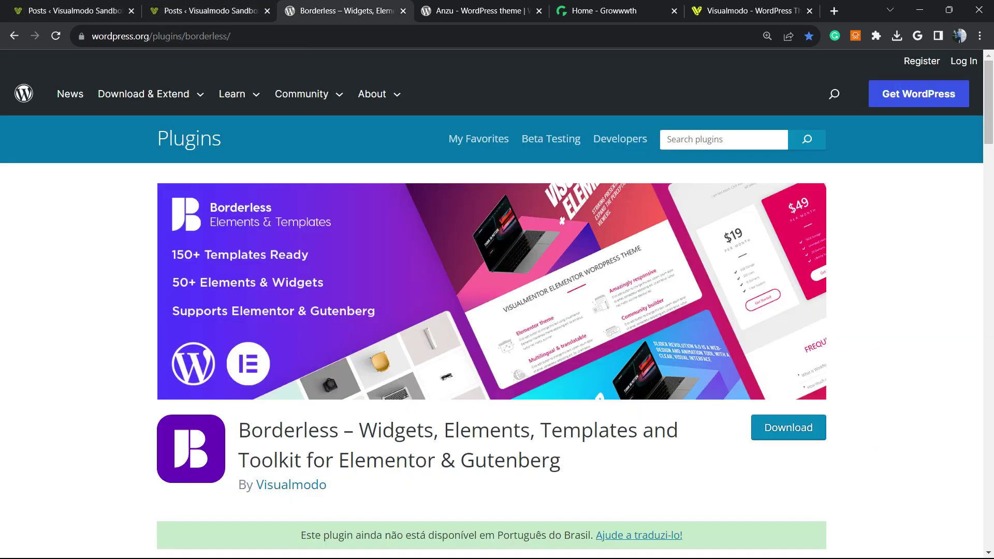
pyautogui.doubleClick(288, 430)
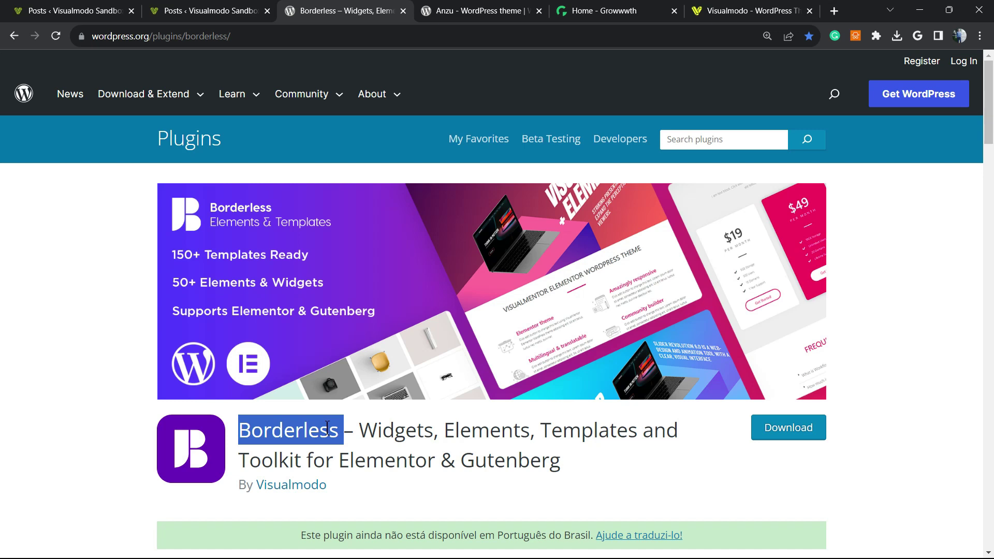
pyautogui.hotkey('ctrl', 'Tab')
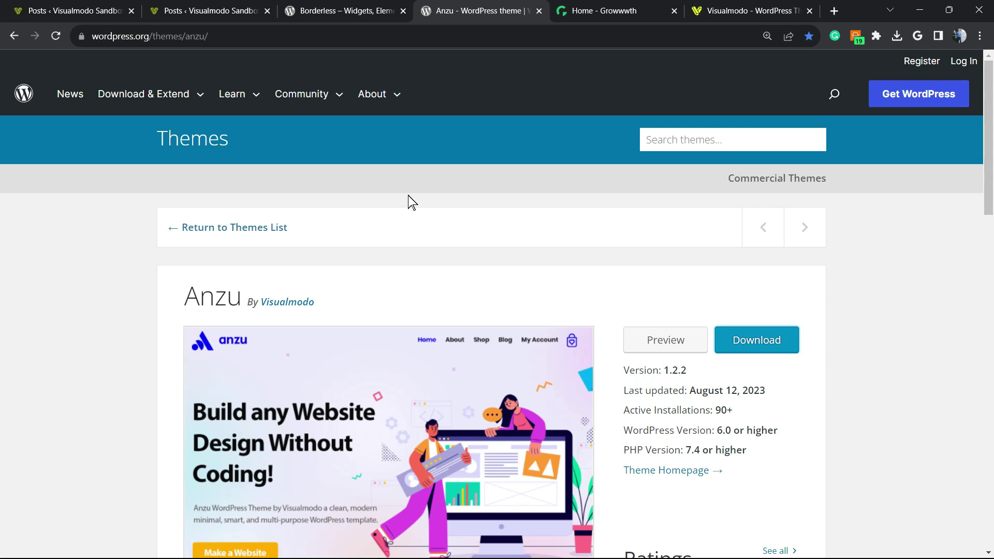
pyautogui.click(592, 6)
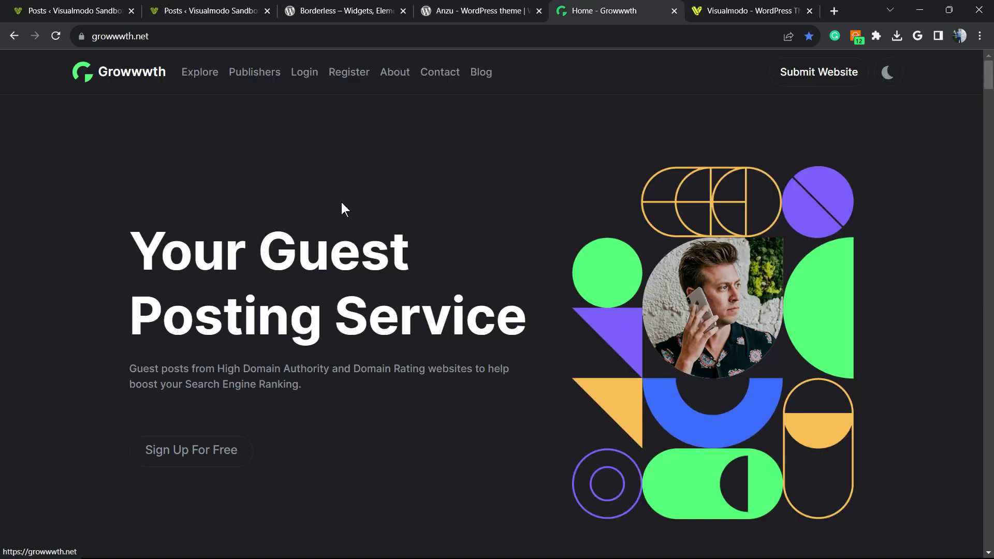
# Scroll down the Growwwth guest posting home page and back up, then move to the Visualmodo tab.
pyautogui.scroll(-1, 348, 211)
pyautogui.scroll(-4, 348, 214)
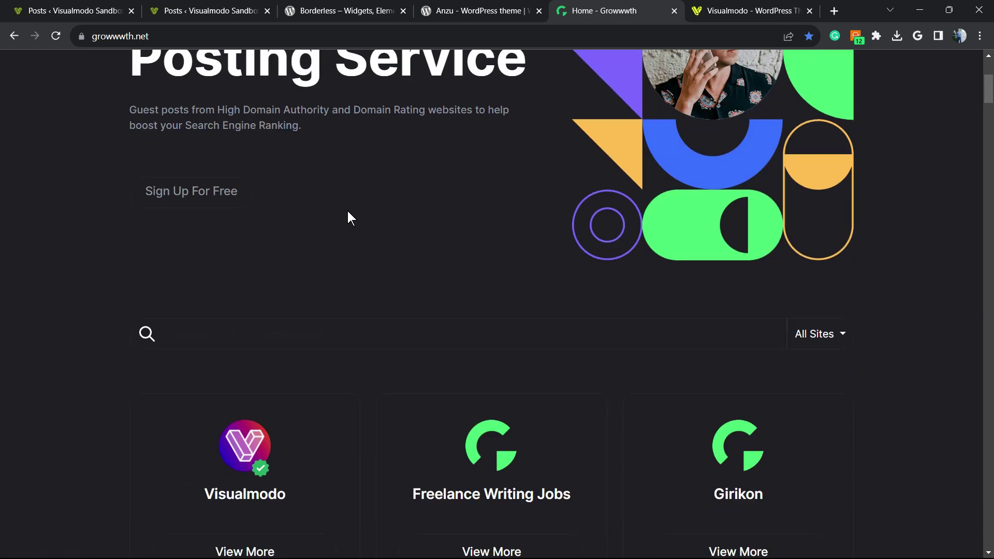
pyautogui.scroll(5, 366, 286)
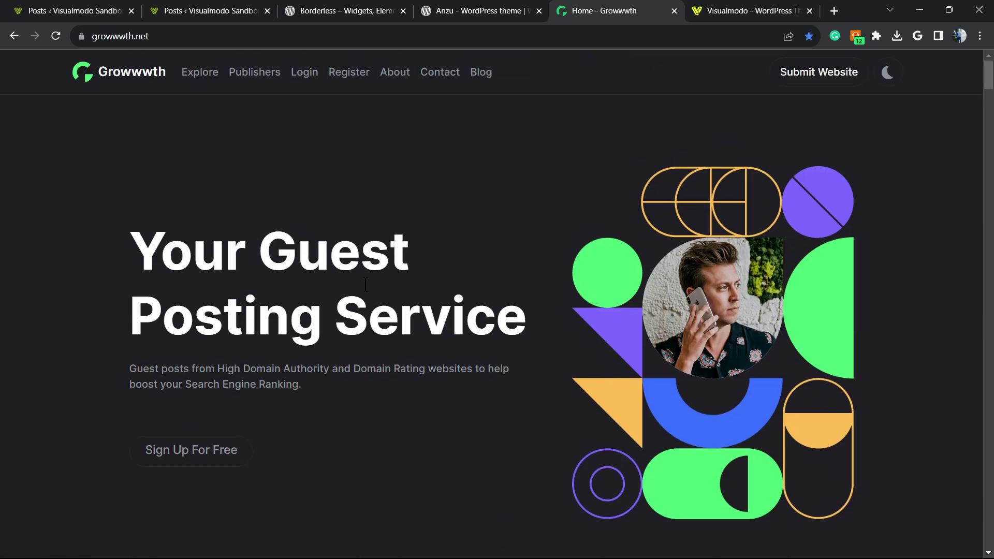
pyautogui.hotkey('ctrl', 'Tab')
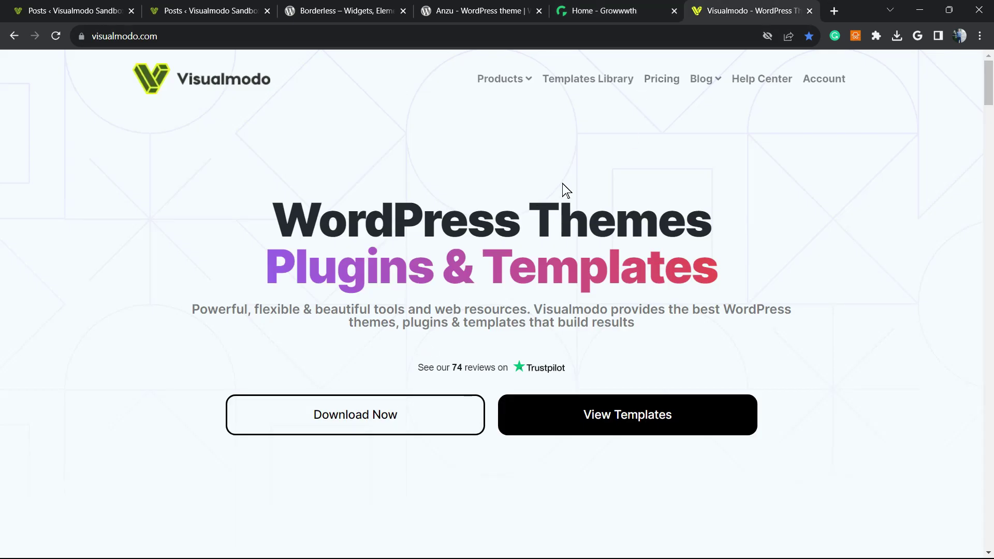
# Open Visualmodo's Templates Library and browse templates like Farmers Market, Business Coach and Travel Agency.
pyautogui.click(585, 83)
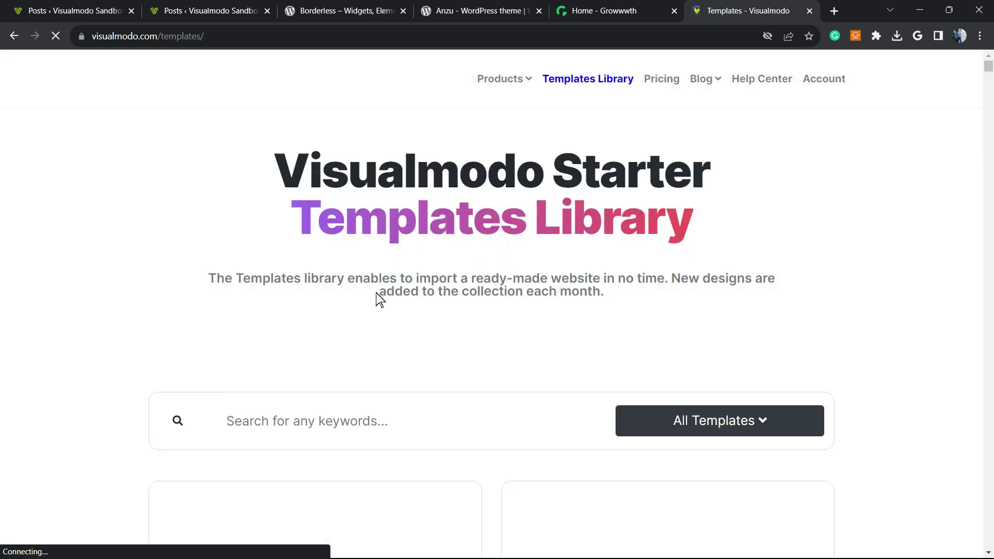
pyautogui.scroll(-10, 456, 279)
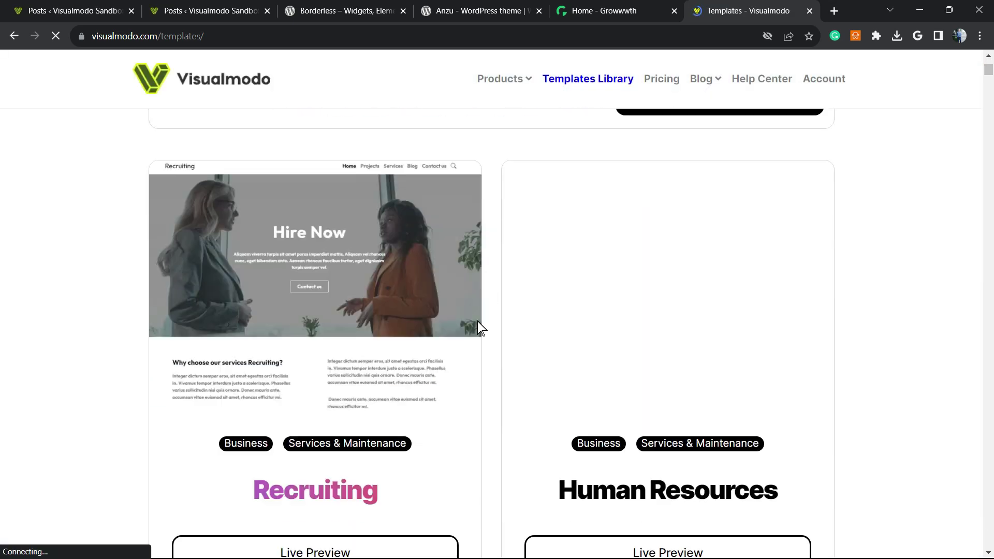
pyautogui.scroll(-10, 476, 327)
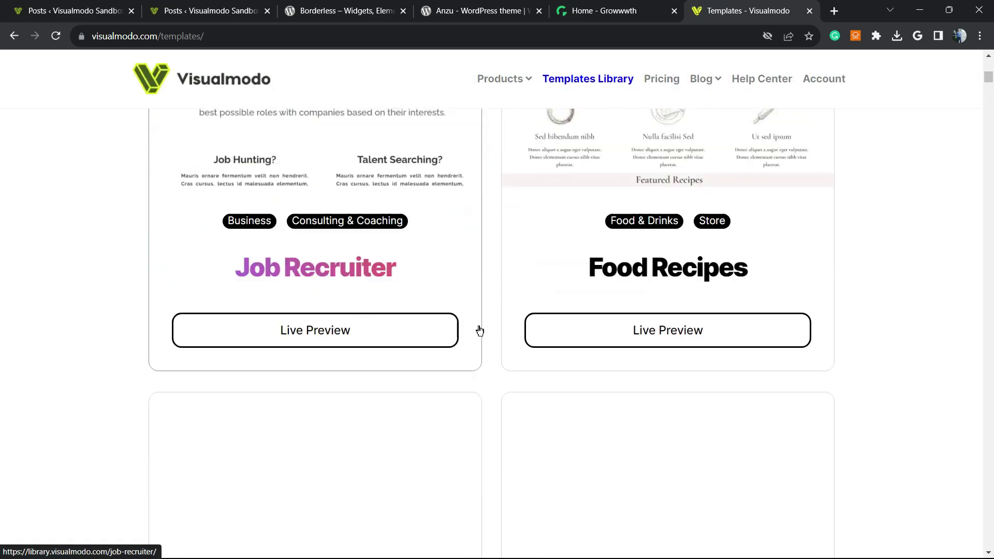
pyautogui.scroll(-10, 507, 347)
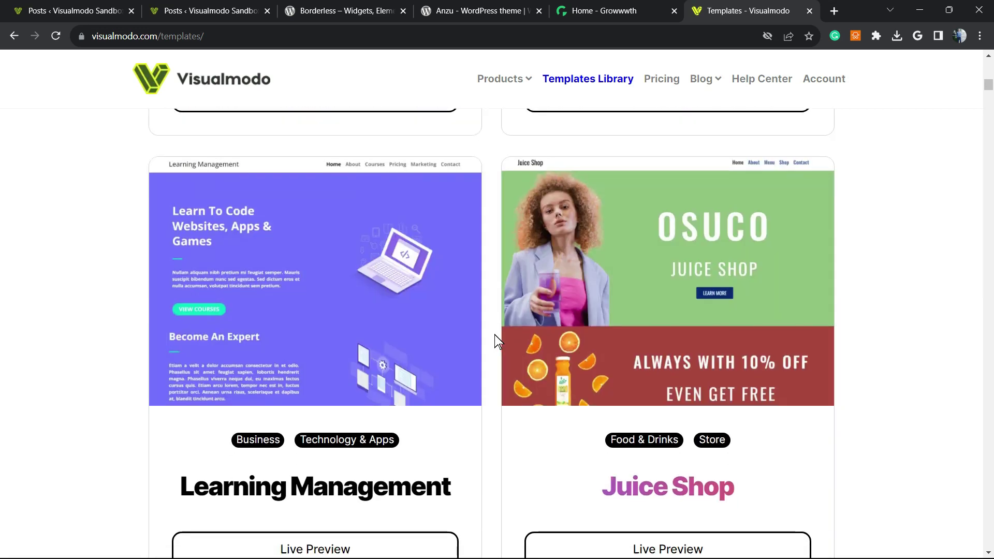
pyautogui.scroll(-5, 498, 340)
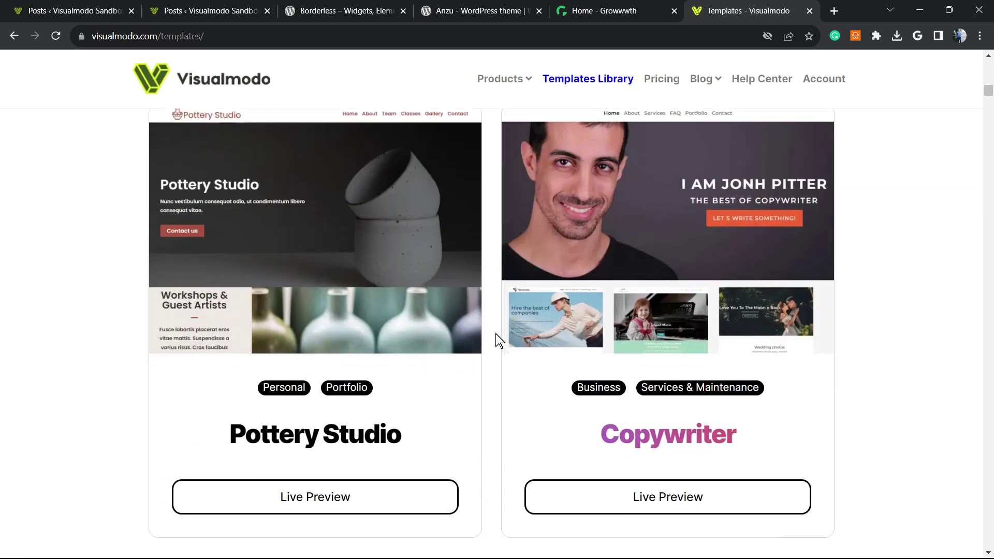
pyautogui.scroll(-5, 496, 340)
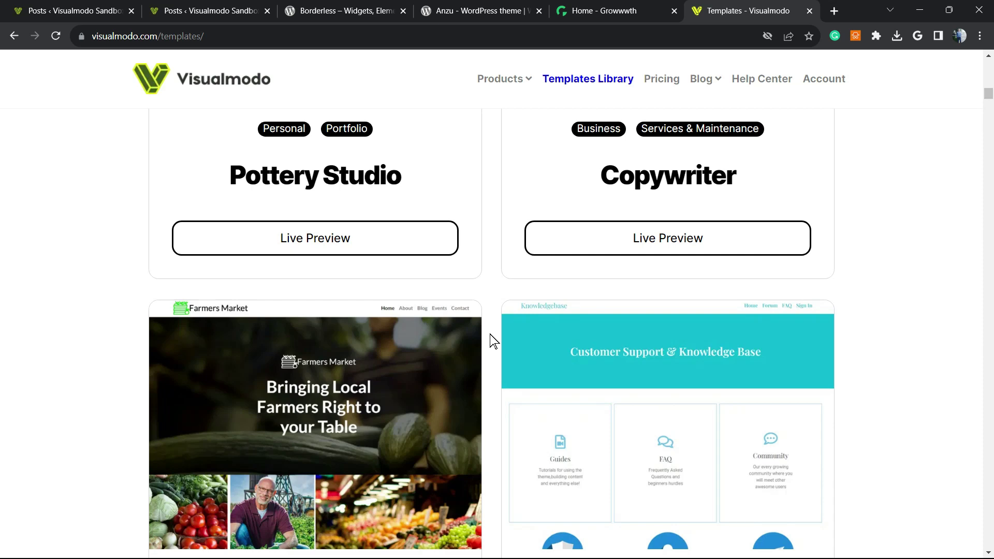
pyautogui.scroll(-5, 489, 337)
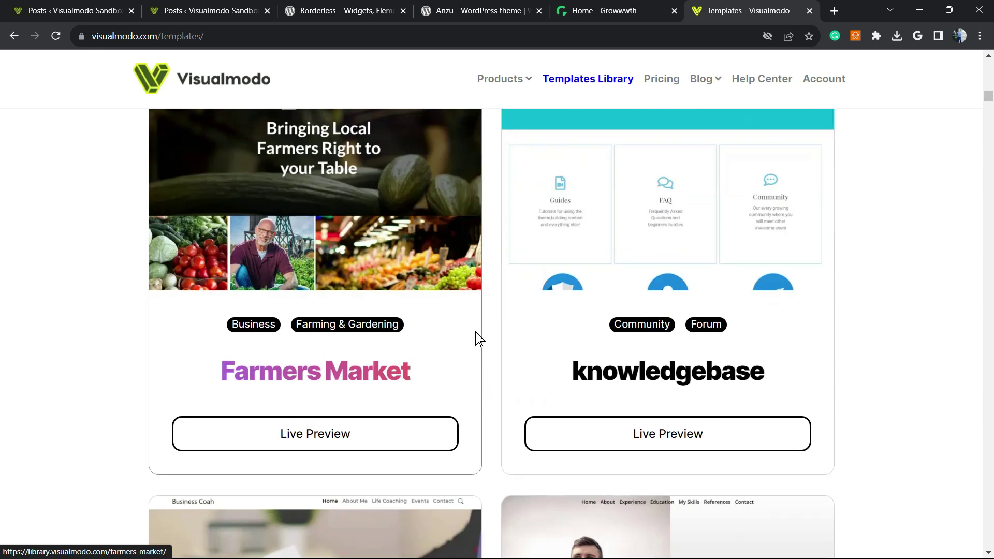
pyautogui.scroll(-2, 476, 341)
pyautogui.scroll(-1, 474, 341)
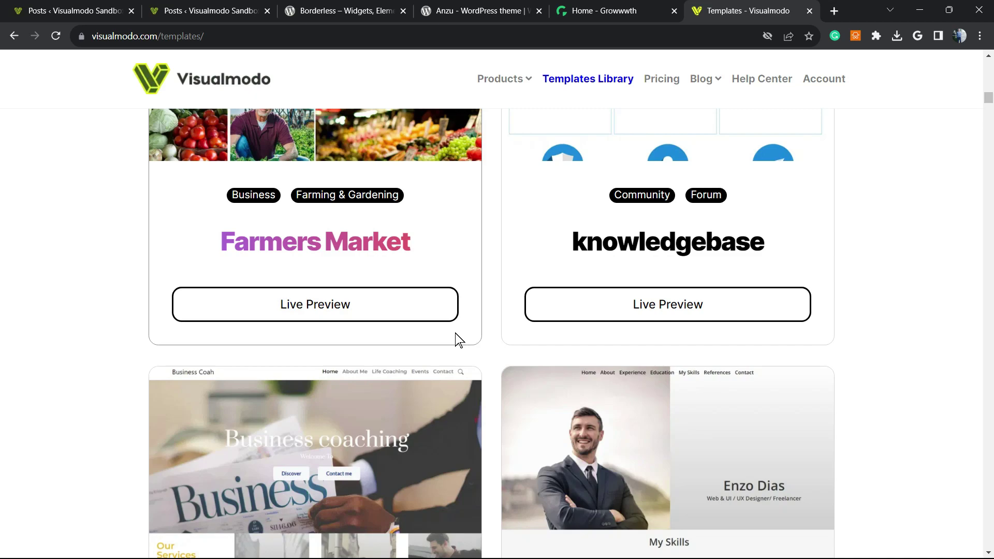
pyautogui.scroll(-2, 476, 339)
pyautogui.scroll(-8, 489, 336)
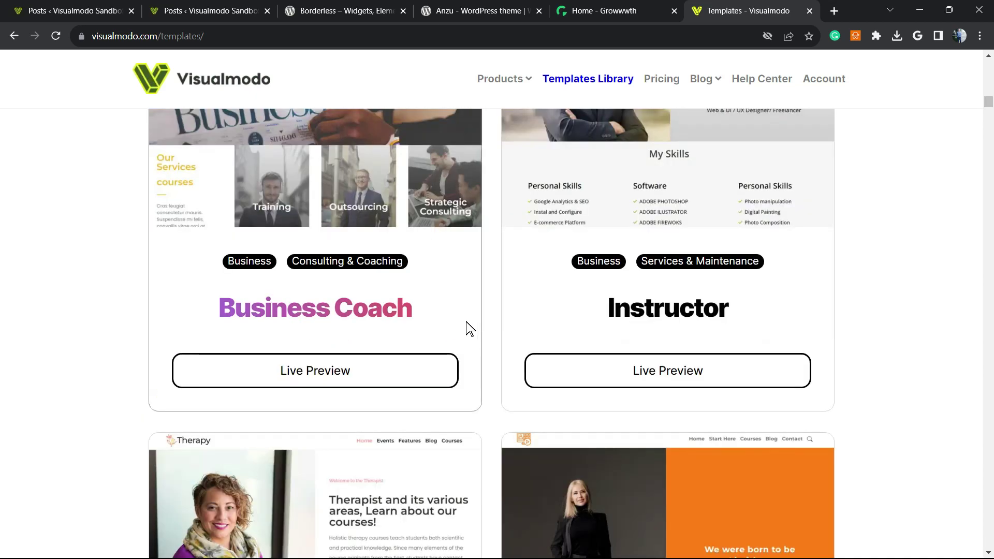
pyautogui.scroll(-20, 470, 329)
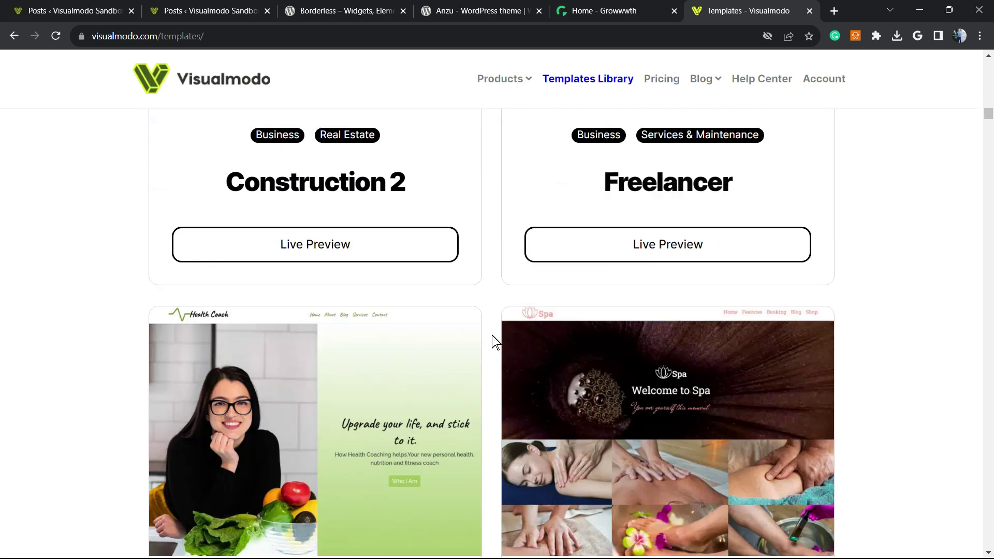
pyautogui.scroll(-18, 481, 342)
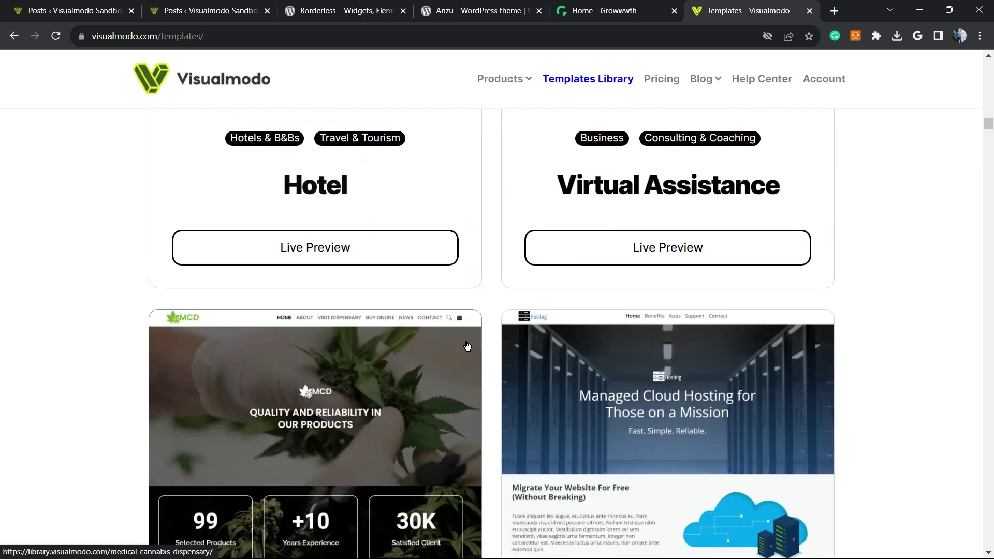
pyautogui.scroll(-8, 467, 346)
pyautogui.scroll(-14, 469, 351)
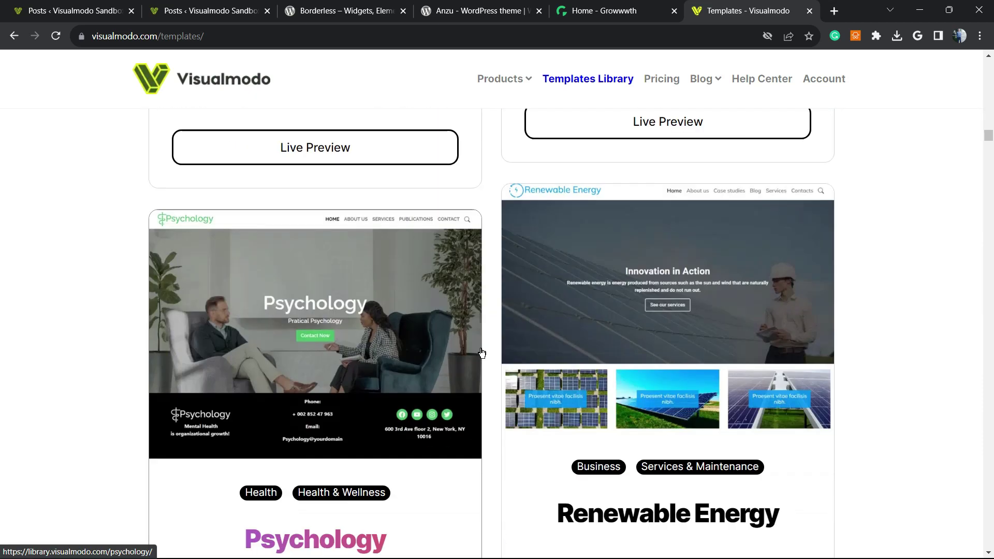
pyautogui.scroll(-5, 481, 353)
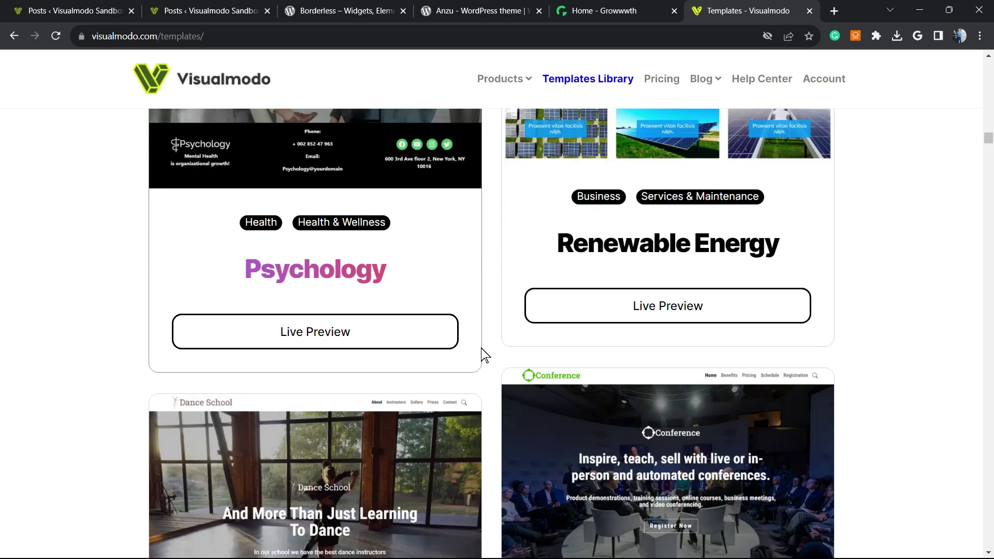
pyautogui.scroll(-20, 485, 355)
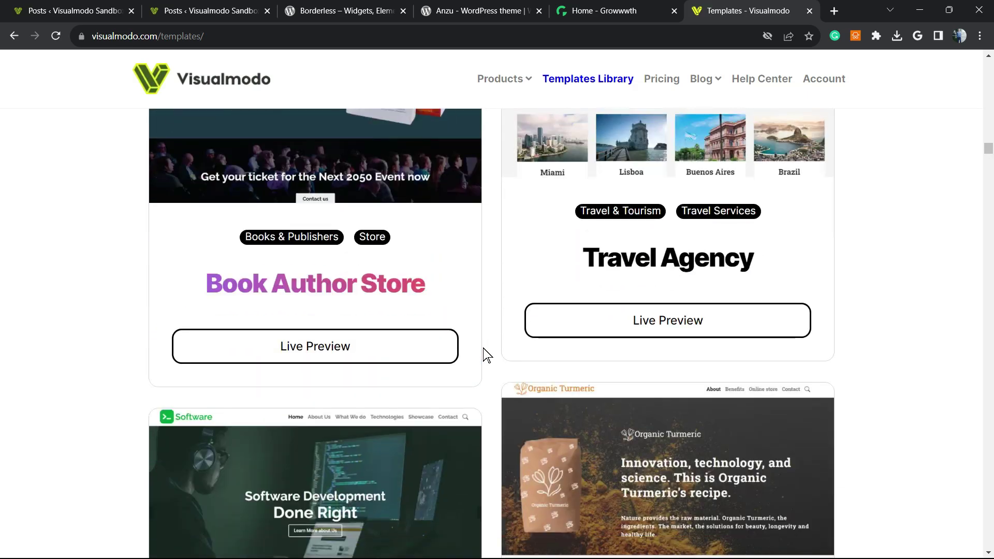